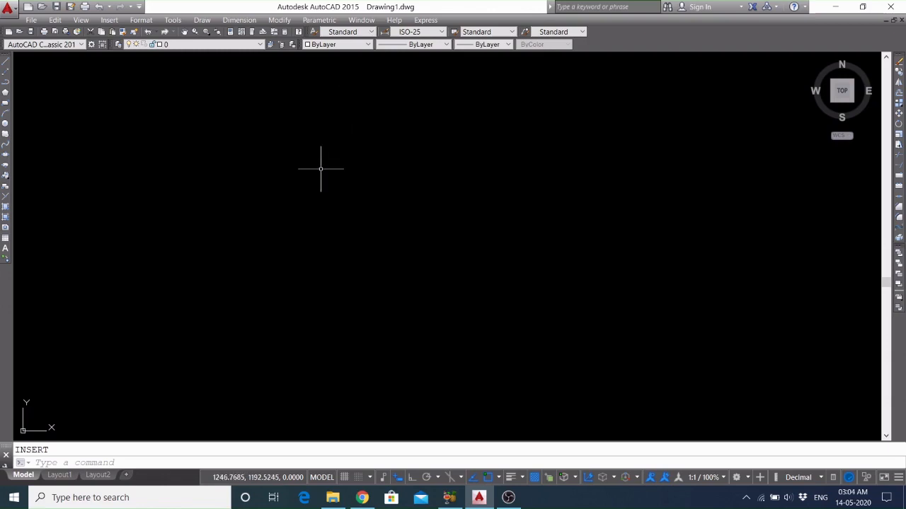
Draw a rectangle in the upper-left part of the empty drawing and a circle directly below it
click(5, 105)
click(129, 112)
click(274, 218)
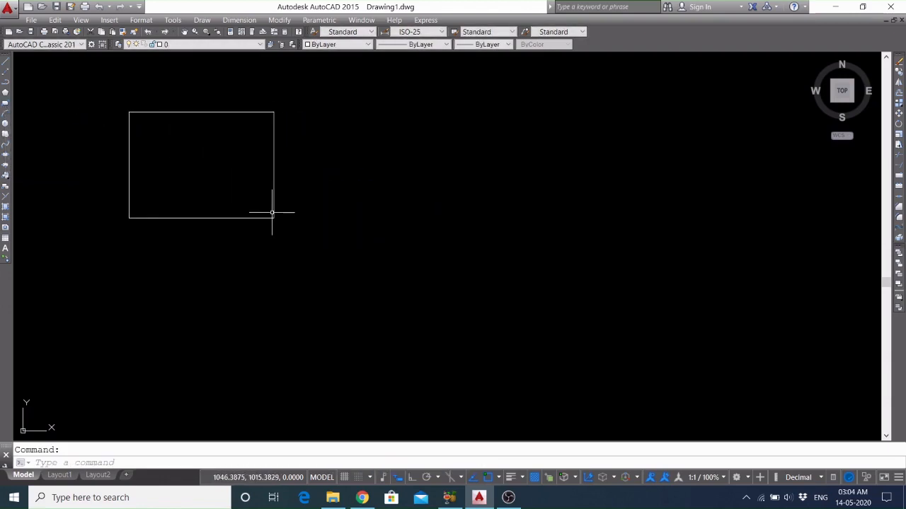
click(5, 124)
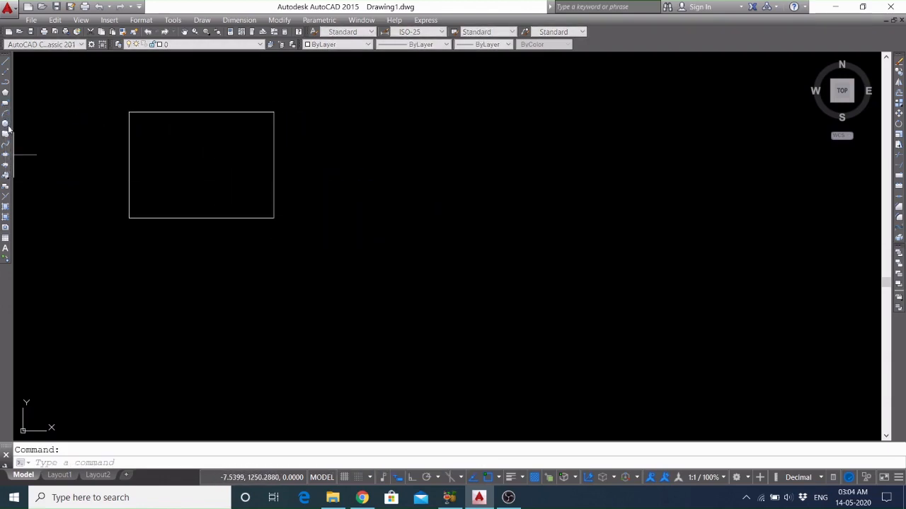
click(185, 300)
click(217, 354)
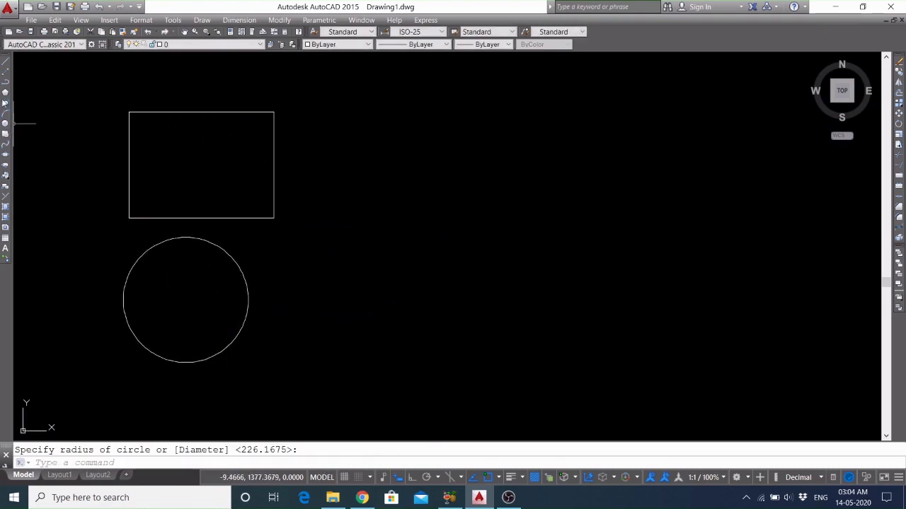
Draw a four-sided polygon beside the rectangle, inscribed in a circle of about 266 radius, with one corner pointing up
click(5, 93)
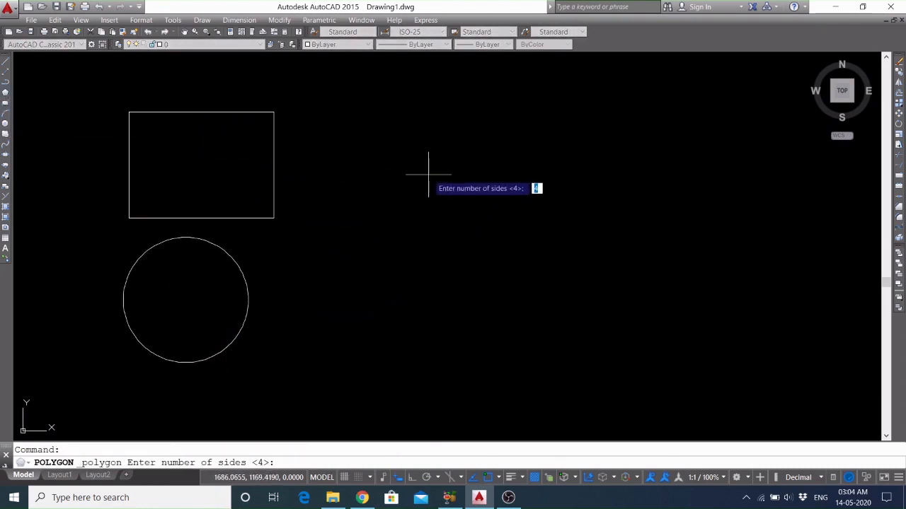
key(Return)
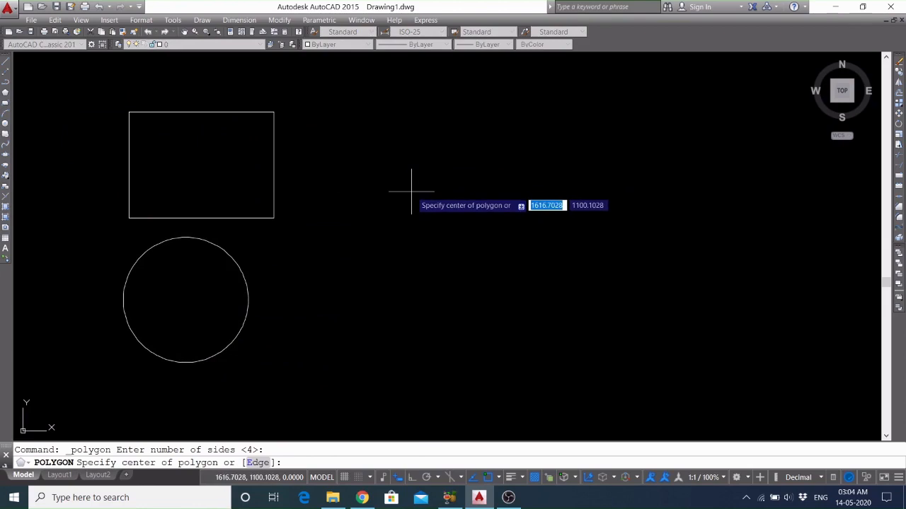
click(428, 181)
key(Return)
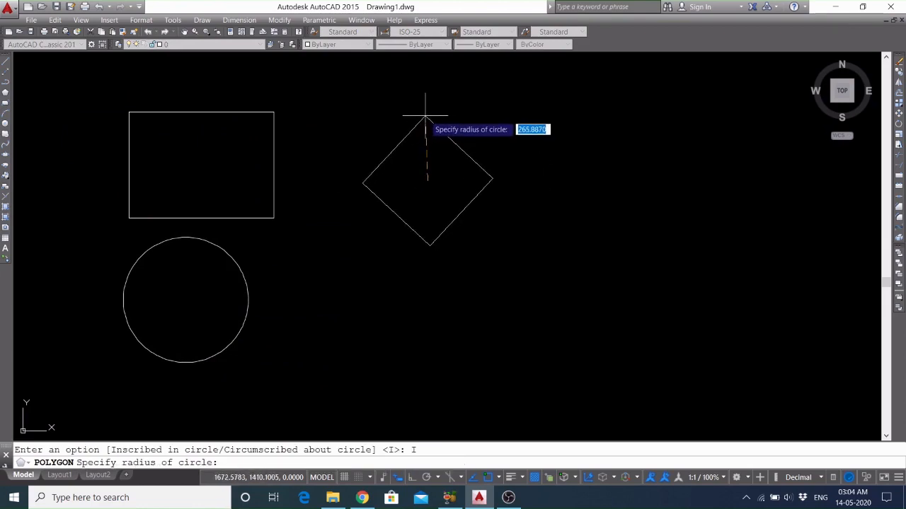
click(424, 116)
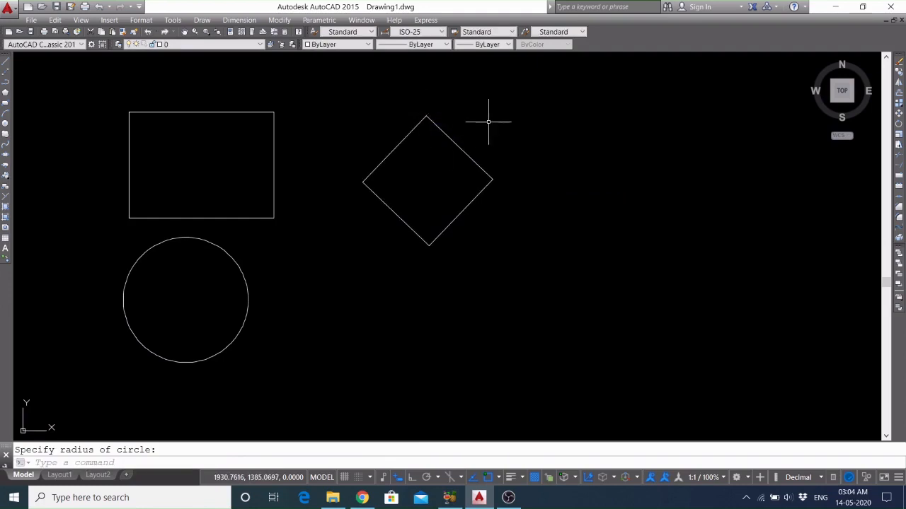
Draw a single horizontal line below the polygon
click(6, 62)
click(361, 314)
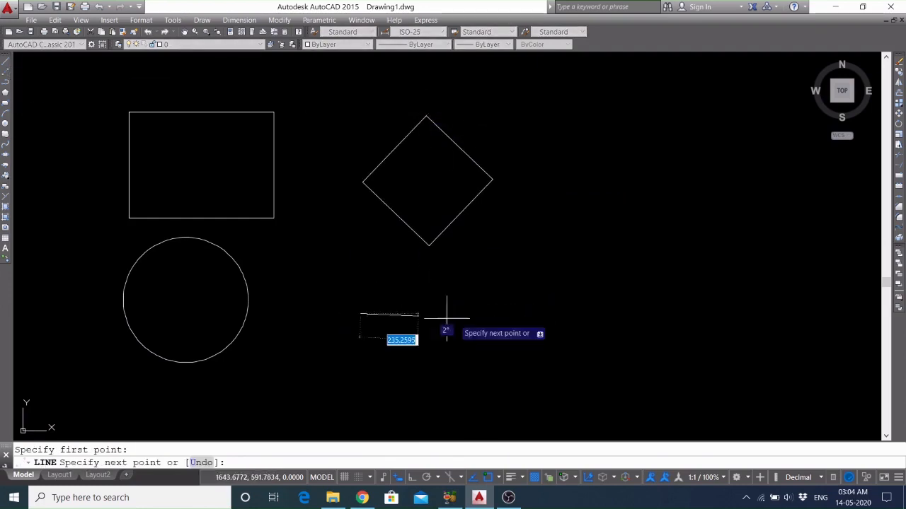
click(527, 313)
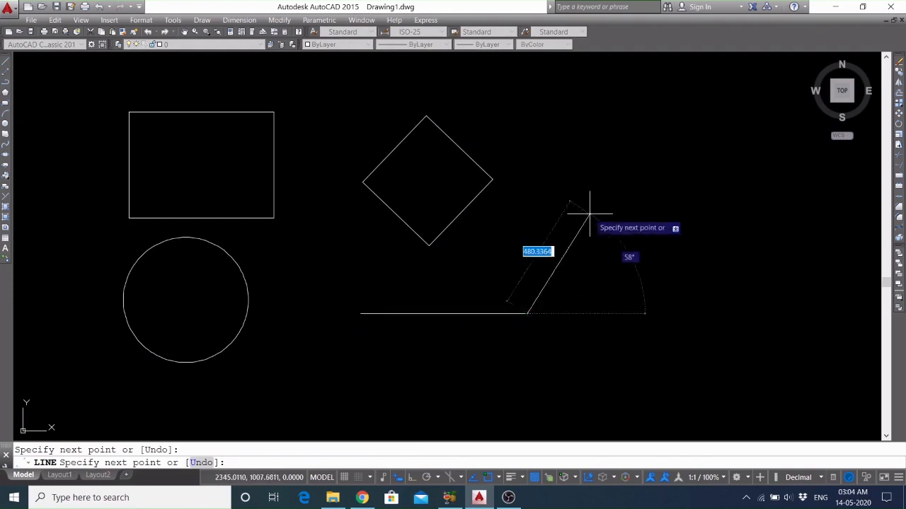
right_click(588, 213)
click(610, 222)
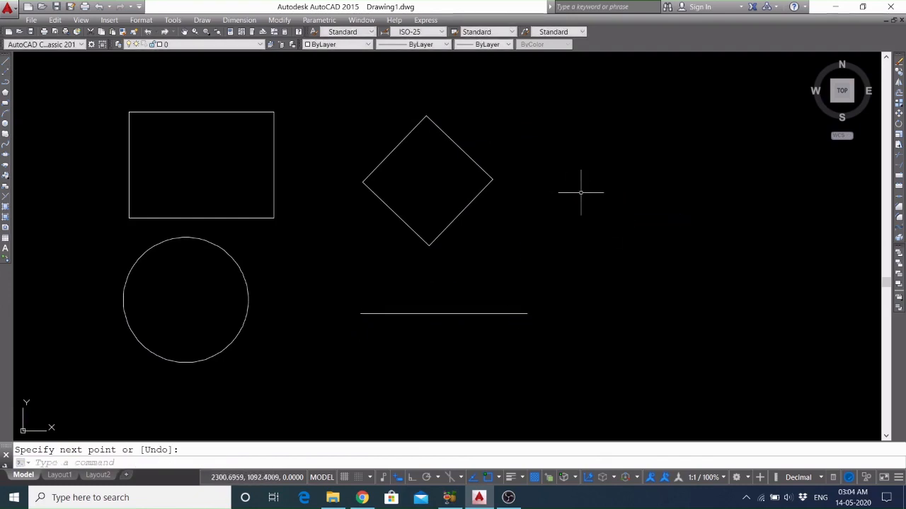
Create two new layers named Layer1 and Layer2
click(118, 44)
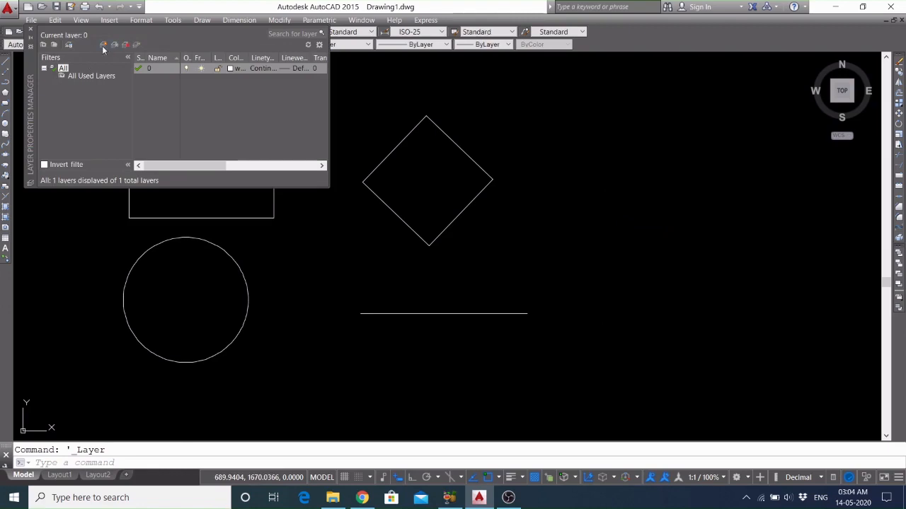
click(102, 44)
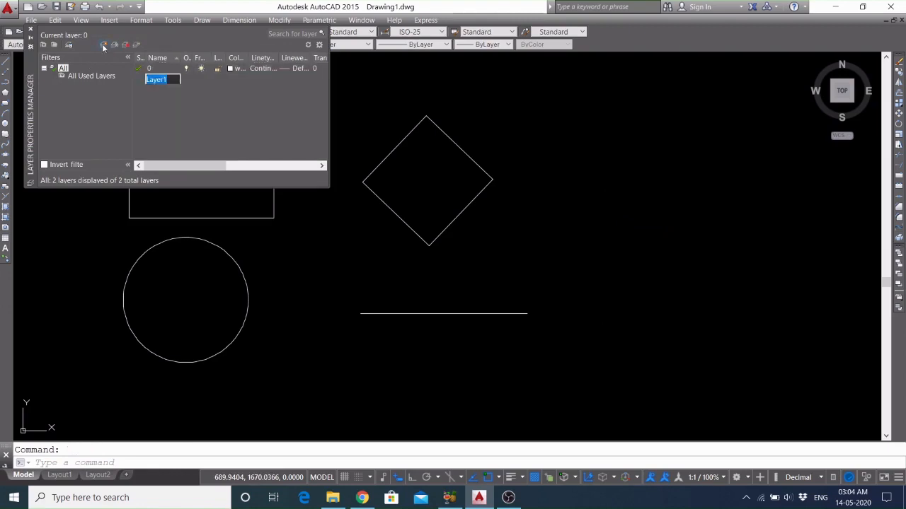
click(170, 80)
key(Return)
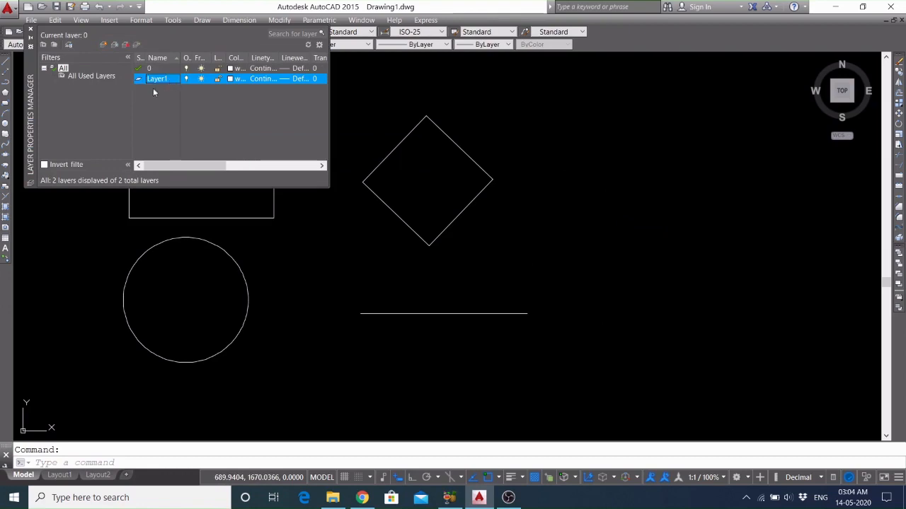
click(103, 44)
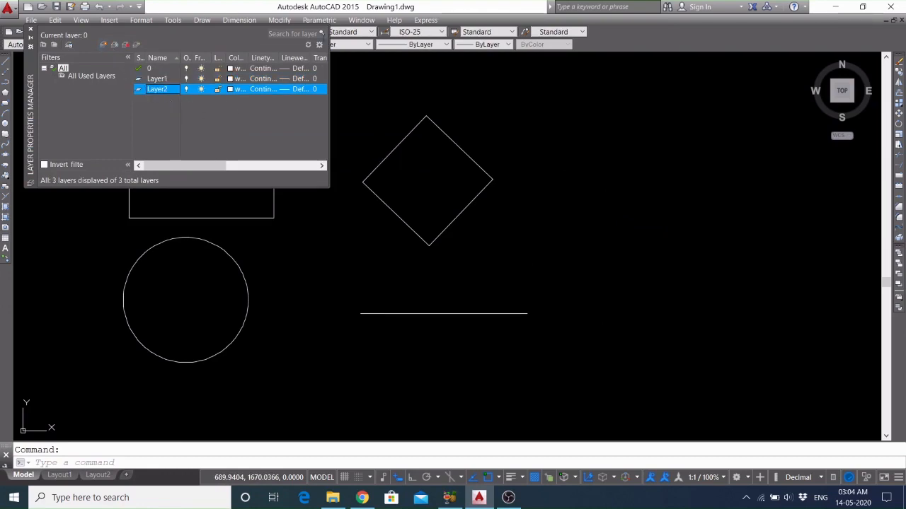
key(Return)
click(30, 28)
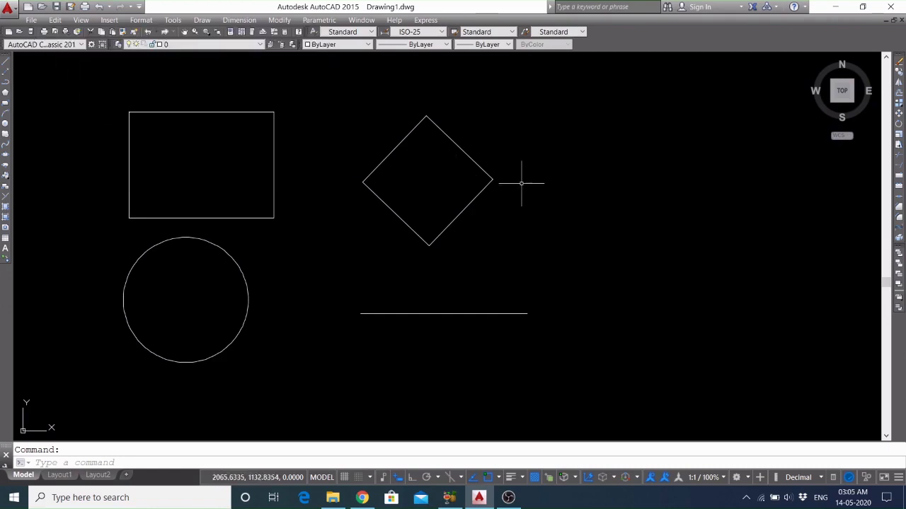
Assign the four-sided polygon to Layer1 and clear the selection
click(516, 142)
click(471, 185)
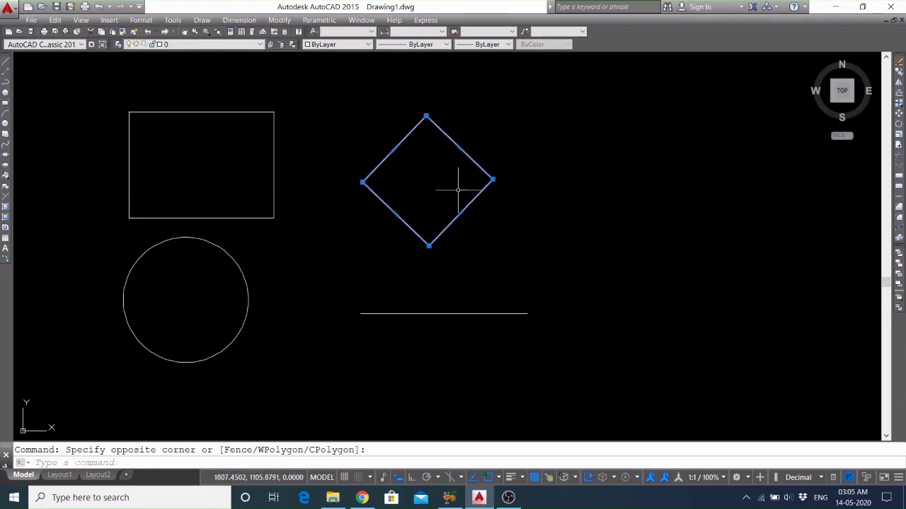
click(171, 44)
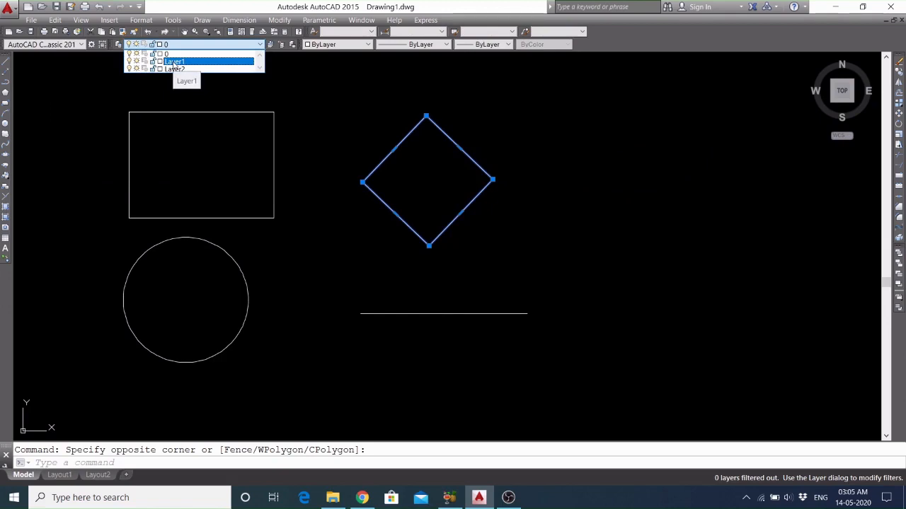
click(175, 62)
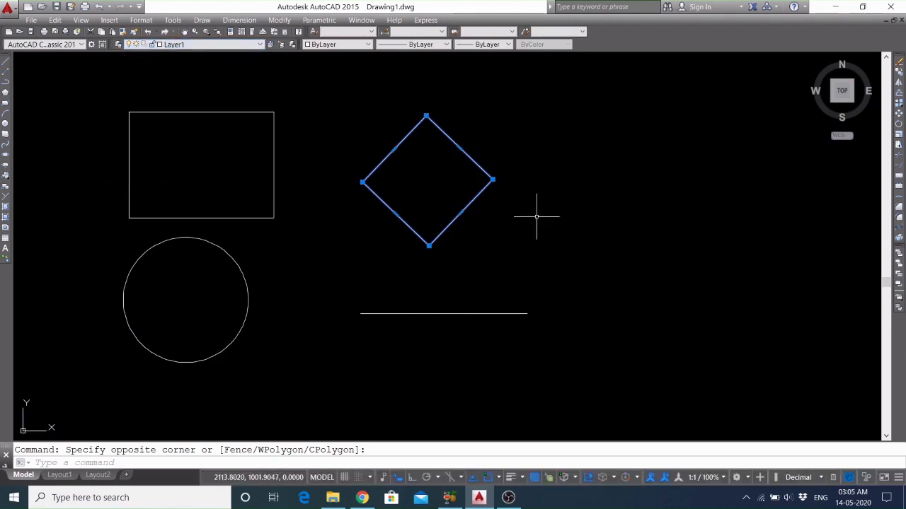
click(602, 248)
click(528, 285)
click(531, 286)
click(485, 325)
key(Escape)
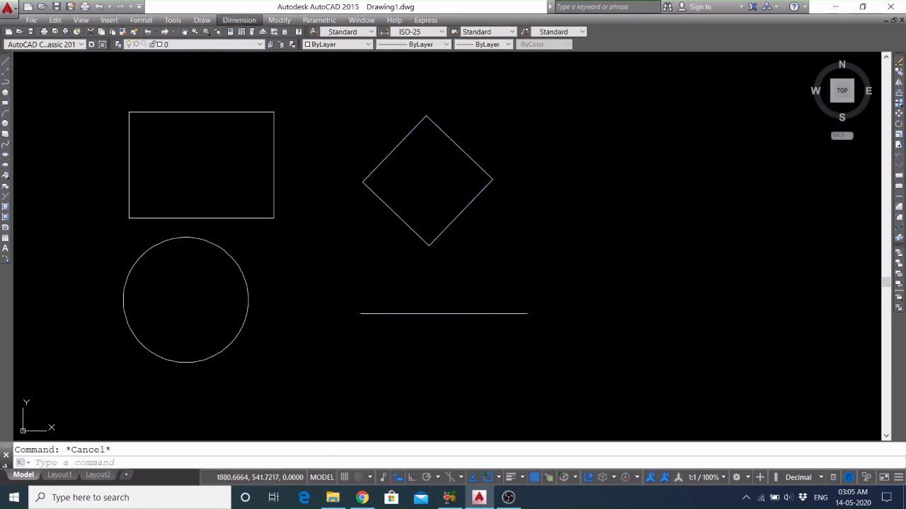
Assign the horizontal line to Layer2 and clear the selection
click(491, 299)
click(457, 344)
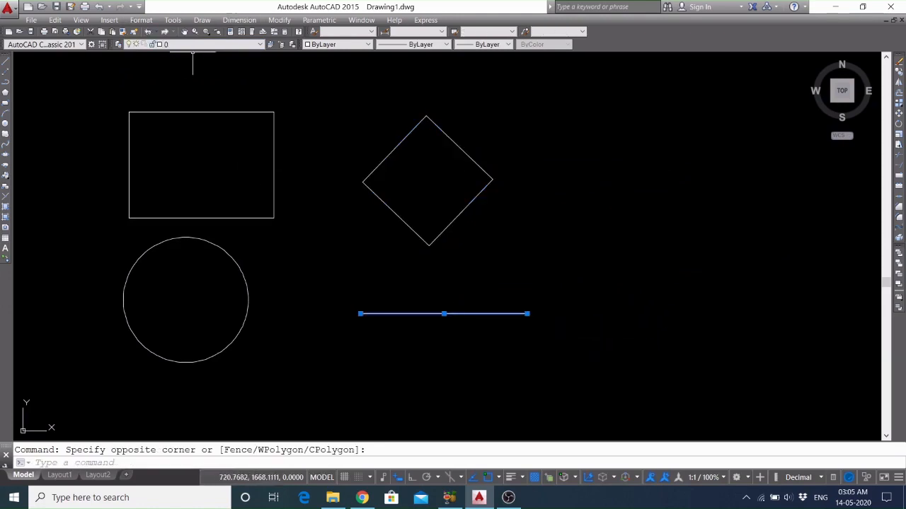
click(198, 44)
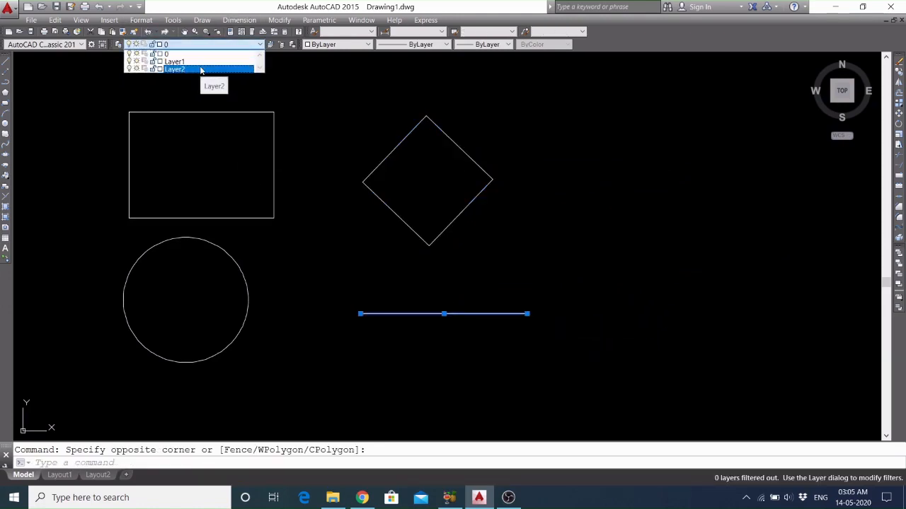
click(201, 69)
key(Escape)
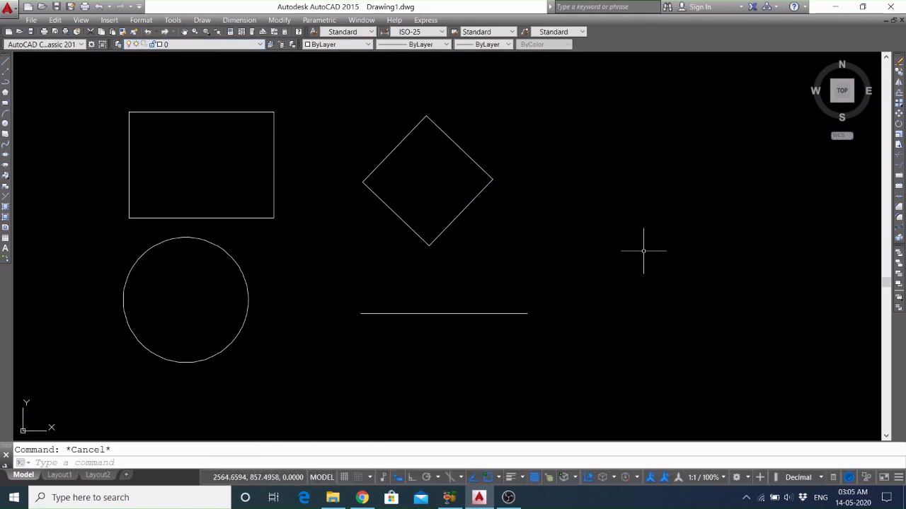
Check which layer the rectangle and the circle are on
click(279, 96)
click(228, 150)
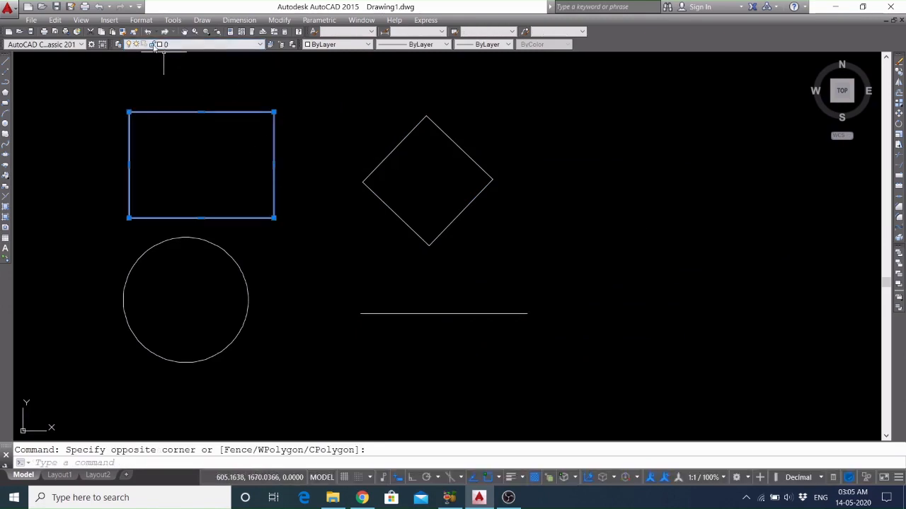
click(181, 240)
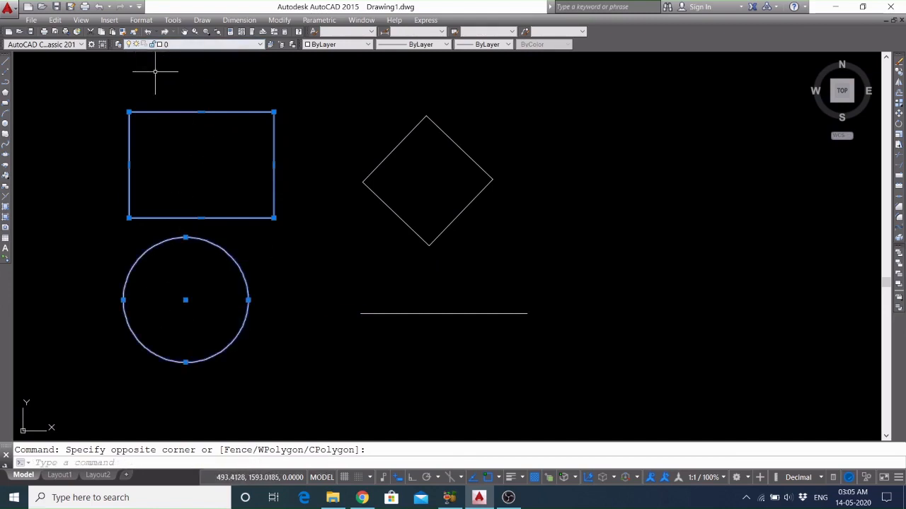
key(Escape)
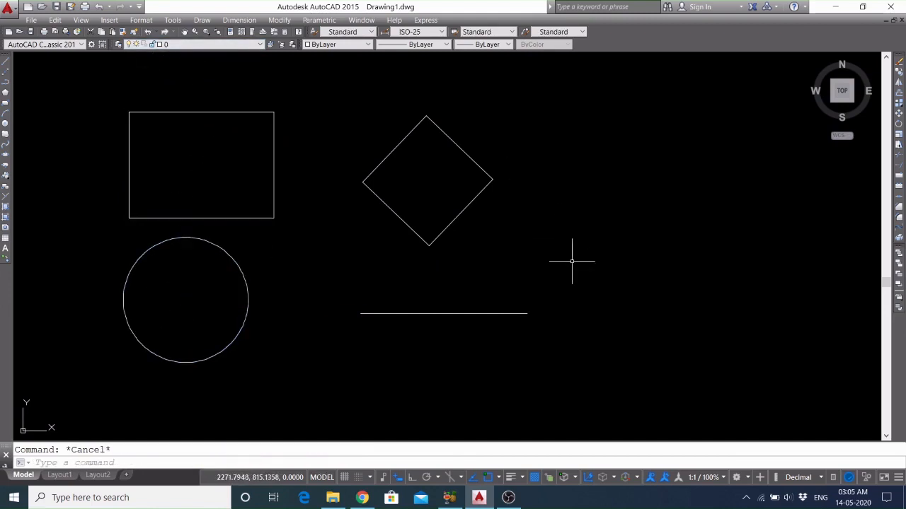
Define the rectangle as a uniformly scaling block named "rectangle" with its lower-left corner as the base point
text(B)
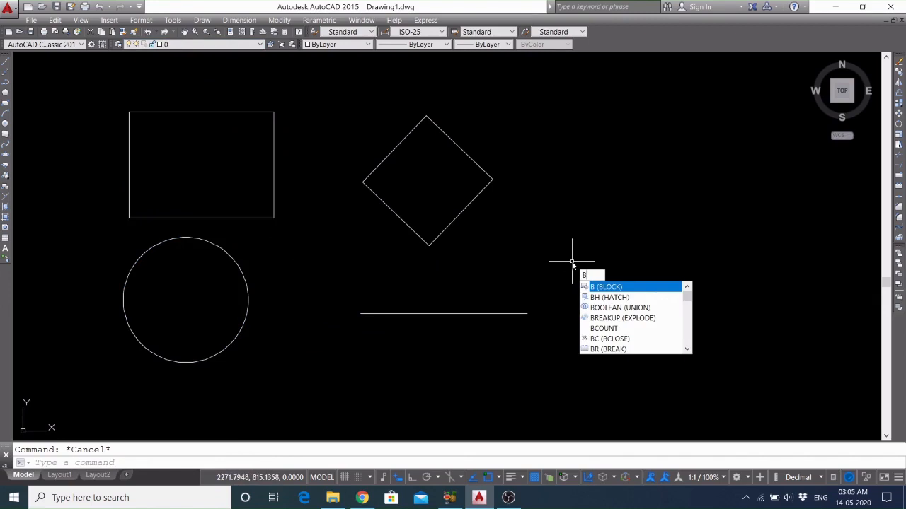
key(Return)
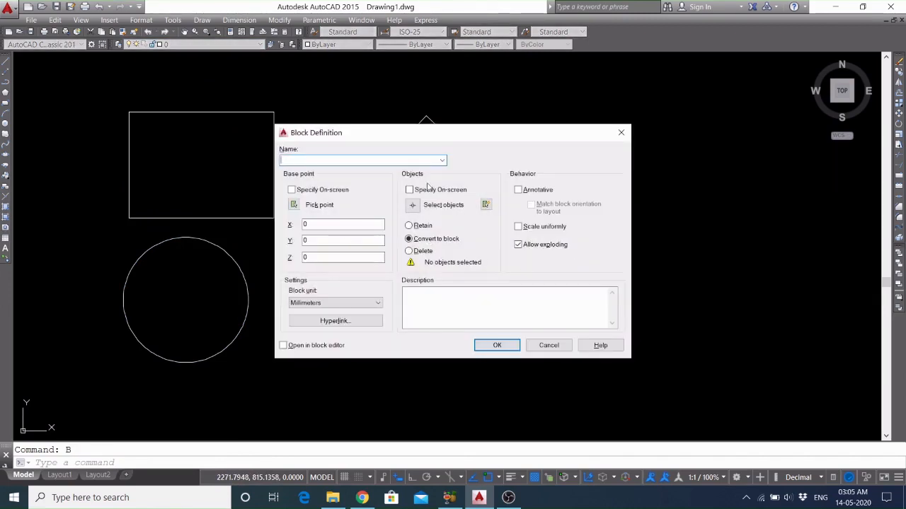
text(rectangle)
click(294, 205)
click(128, 218)
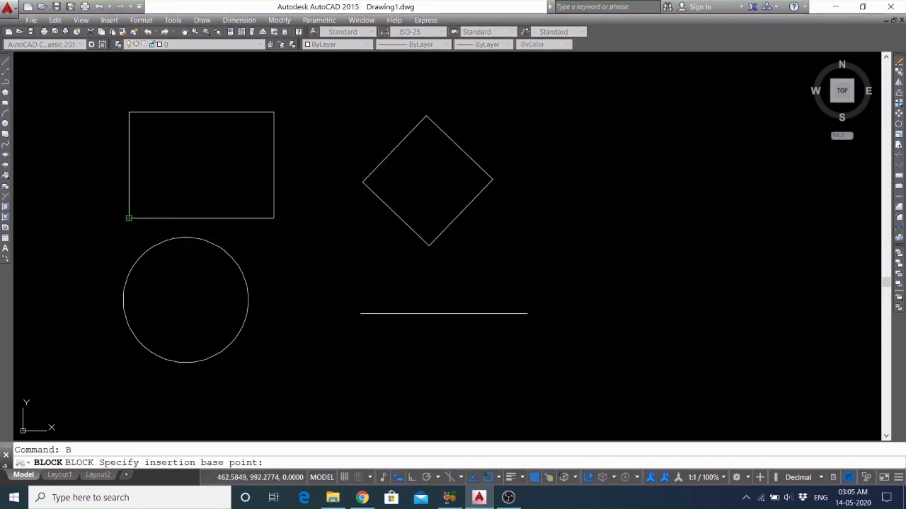
click(412, 204)
click(277, 90)
click(252, 141)
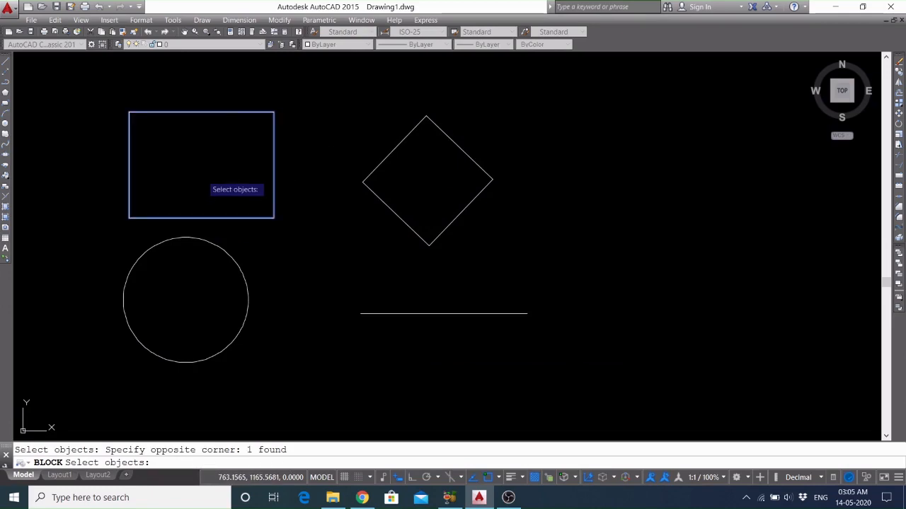
key(Return)
click(518, 227)
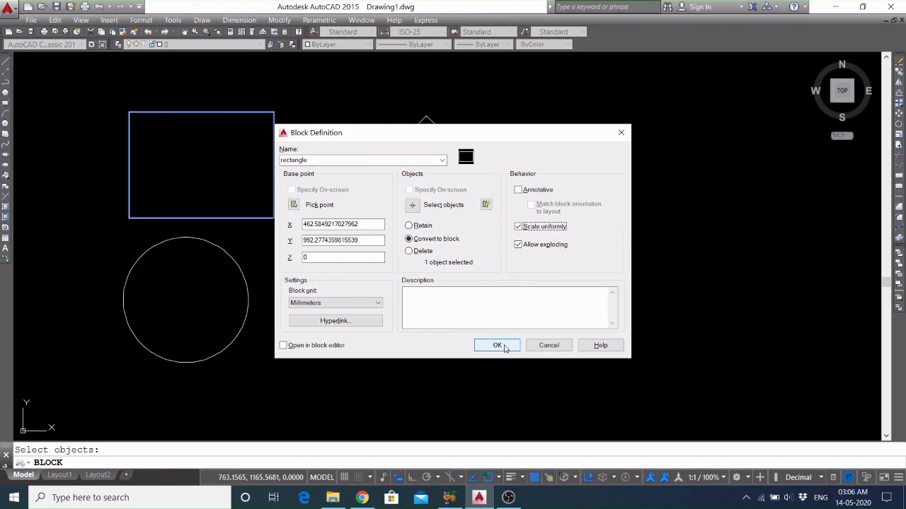
click(497, 345)
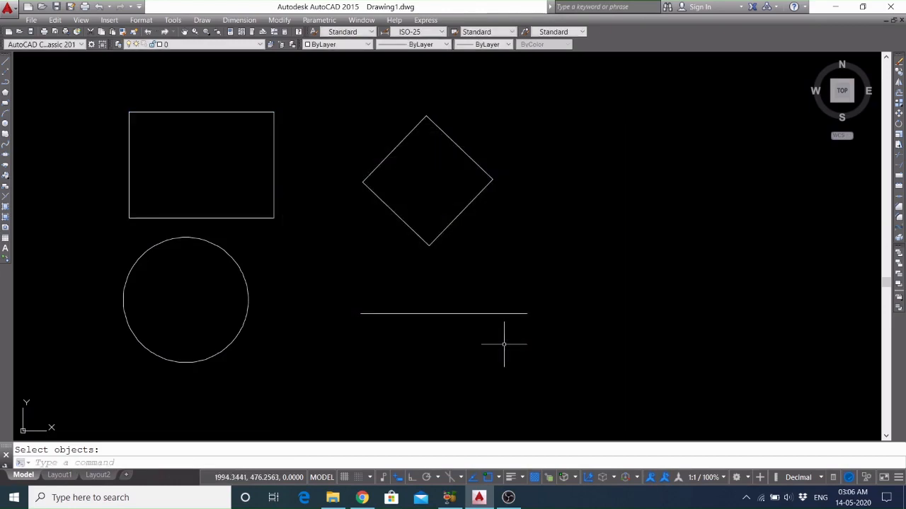
Define the circle as a uniformly scaling block named "circle" with its centre as the base point
text(b)
key(Return)
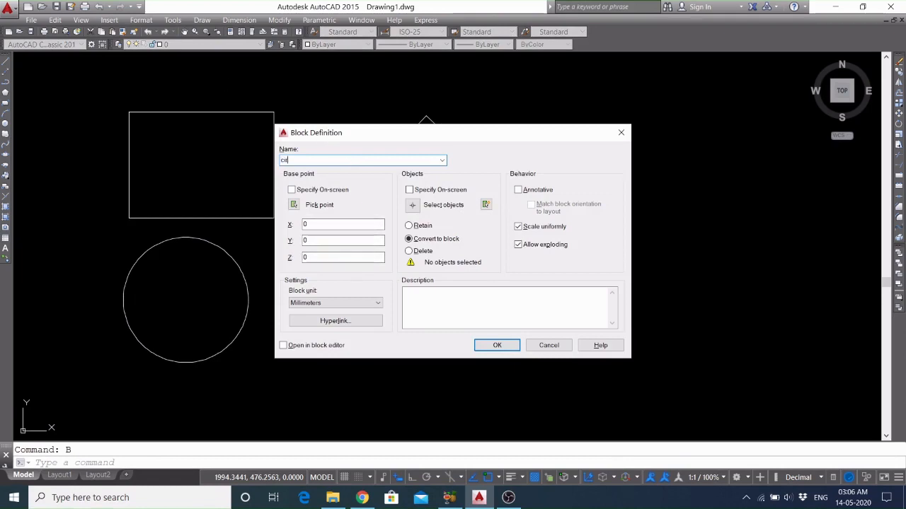
click(301, 206)
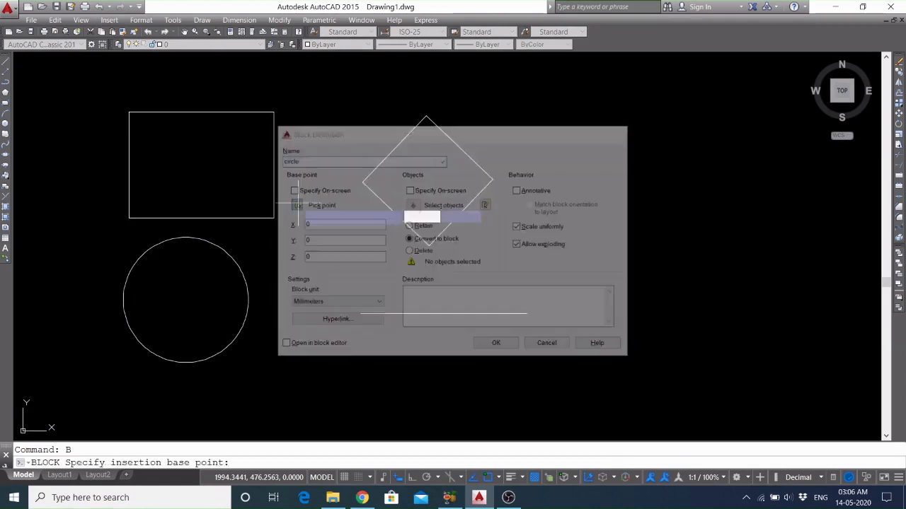
click(183, 300)
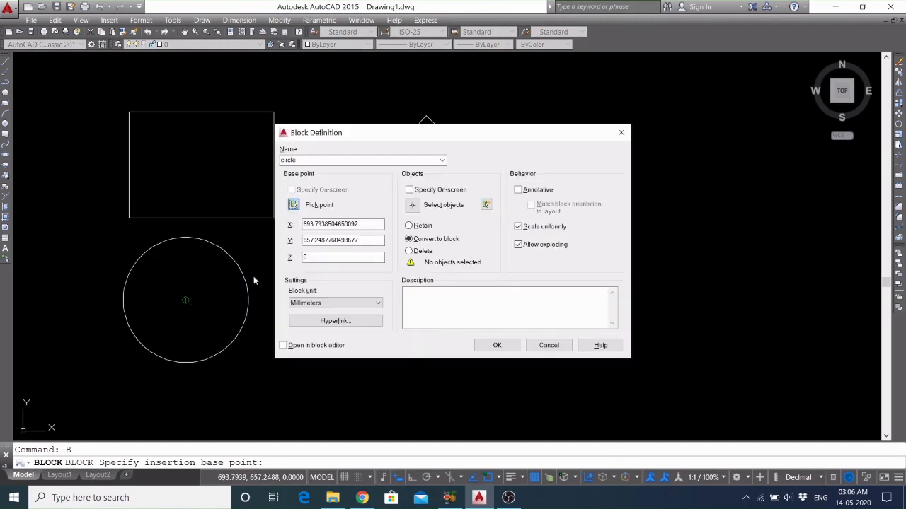
click(368, 257)
click(261, 270)
click(230, 287)
key(Return)
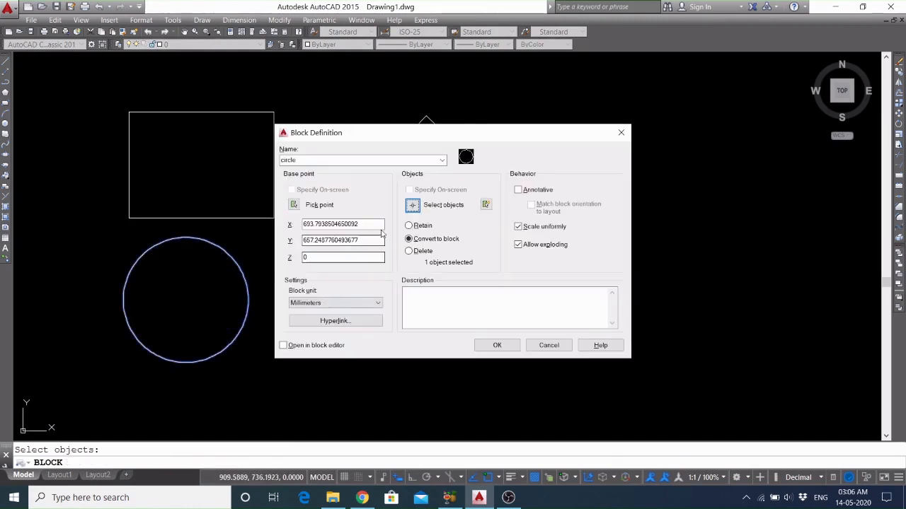
click(496, 345)
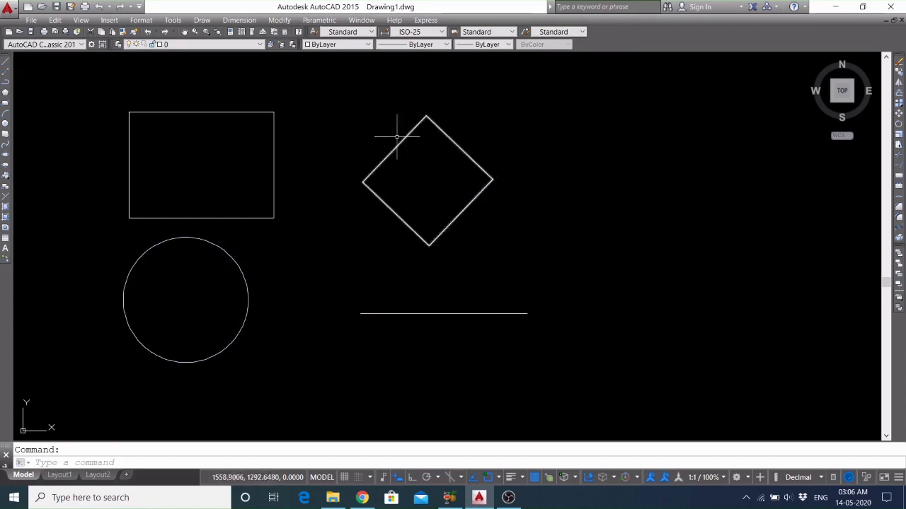
Check which layers the four-sided polygon and the horizontal line are on
click(514, 156)
click(461, 210)
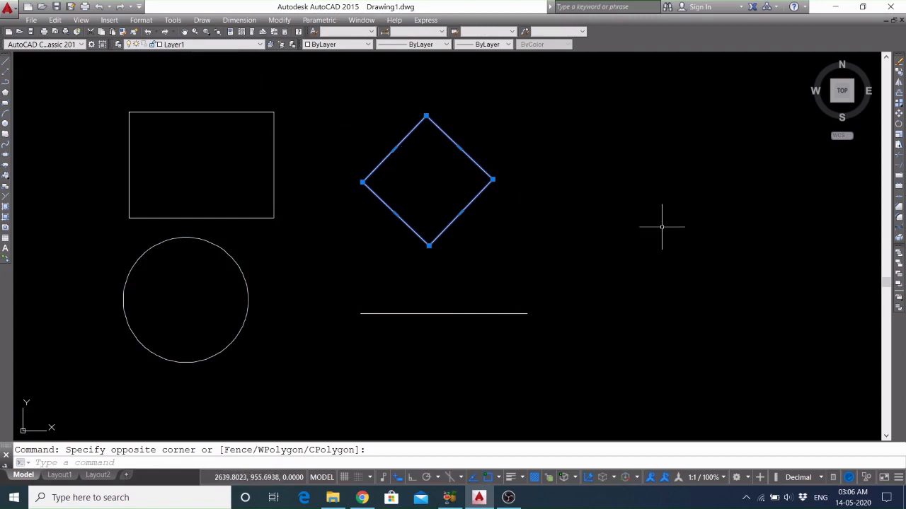
key(Escape)
click(566, 248)
click(473, 346)
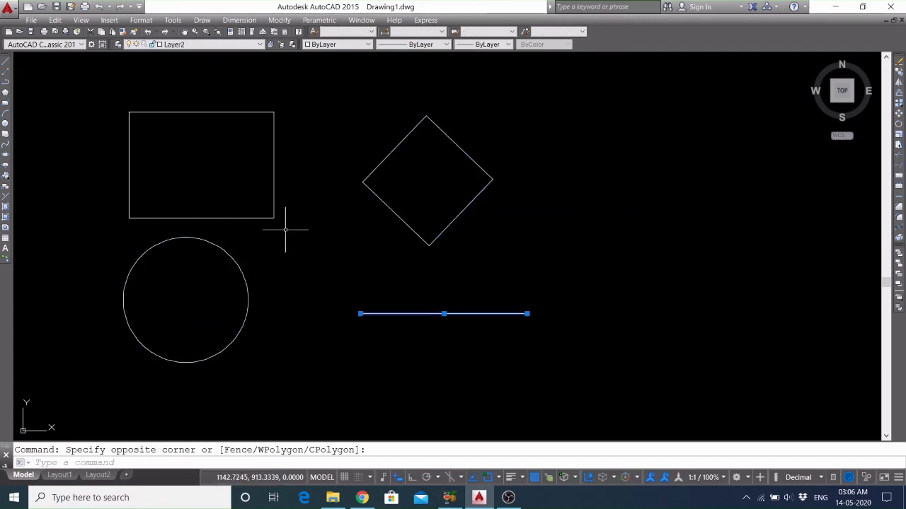
key(Escape)
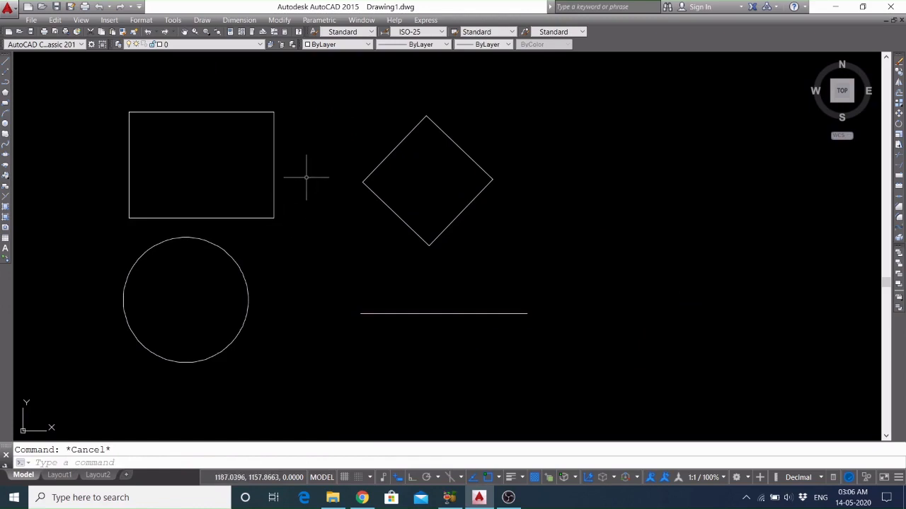
Erase all four shapes from the drawing
click(602, 88)
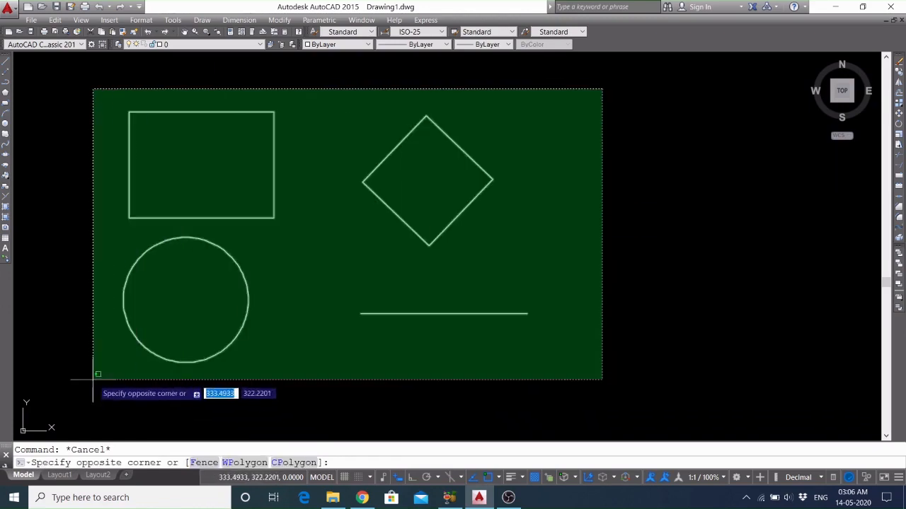
click(93, 378)
key(Delete)
Insert the "circle" block at scale 1 and rotation 0 in the upper-left area of the empty drawing
text(I)
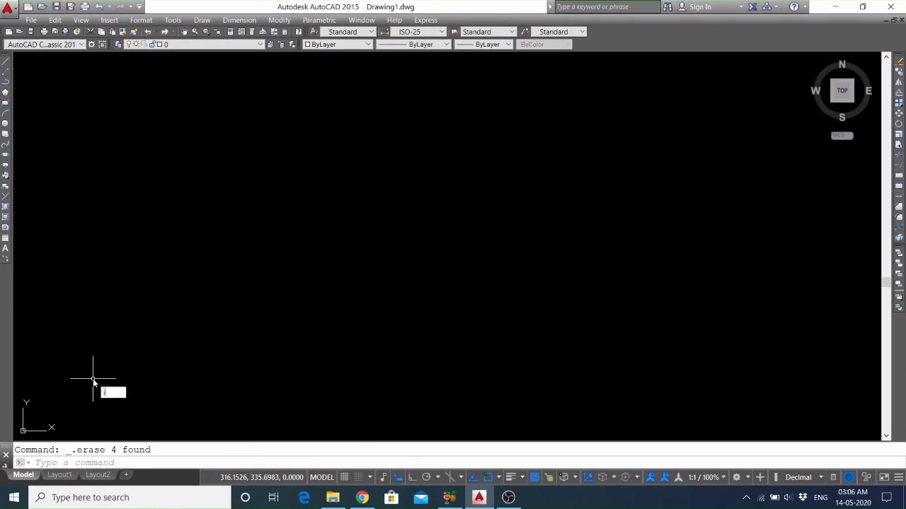
key(Return)
click(453, 175)
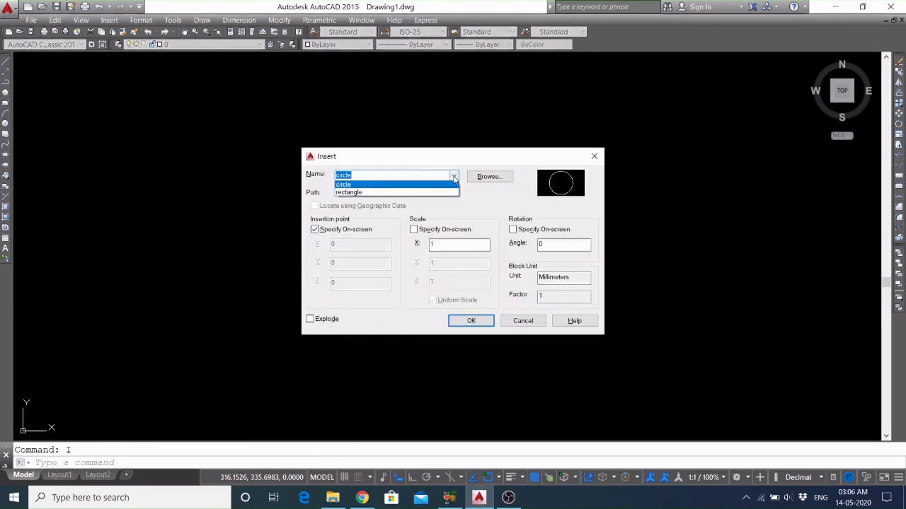
click(454, 175)
click(465, 321)
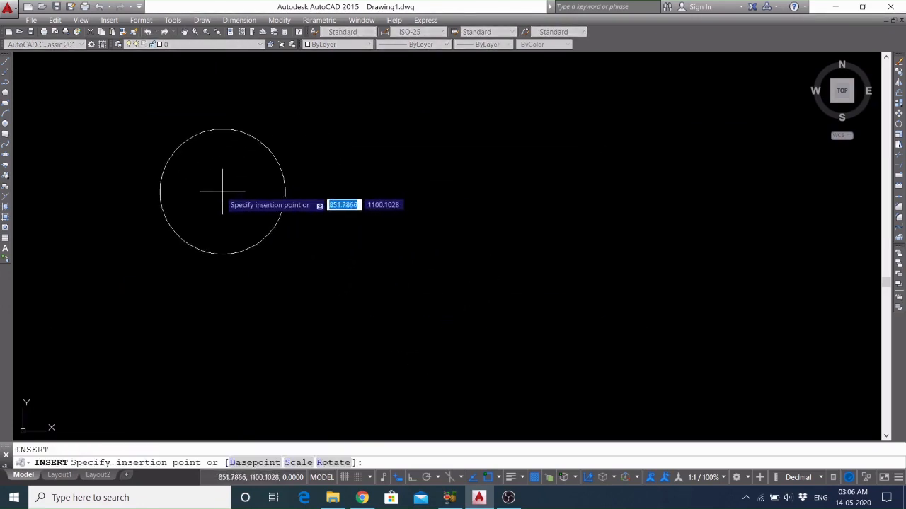
click(219, 191)
Undo the circle block insertion and the erasure of the four shapes
text(I)
key(Return)
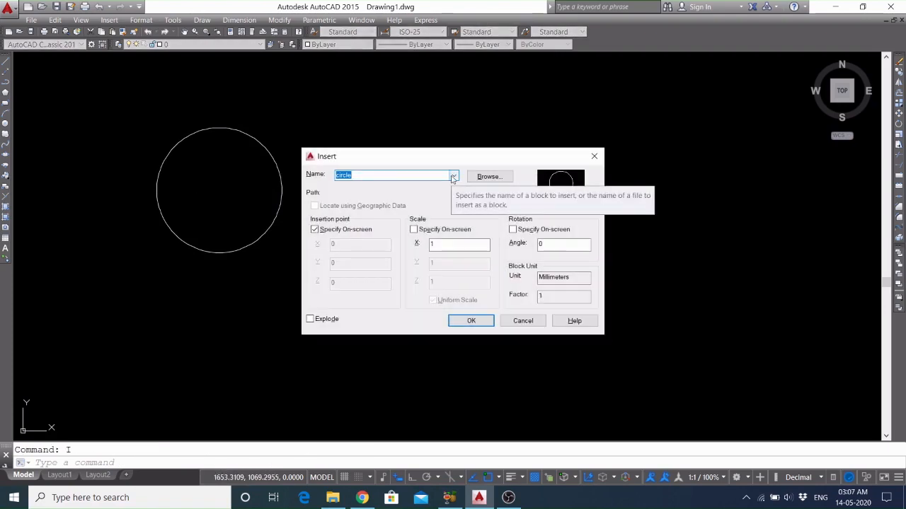
key(Escape)
key(ctrl+z)
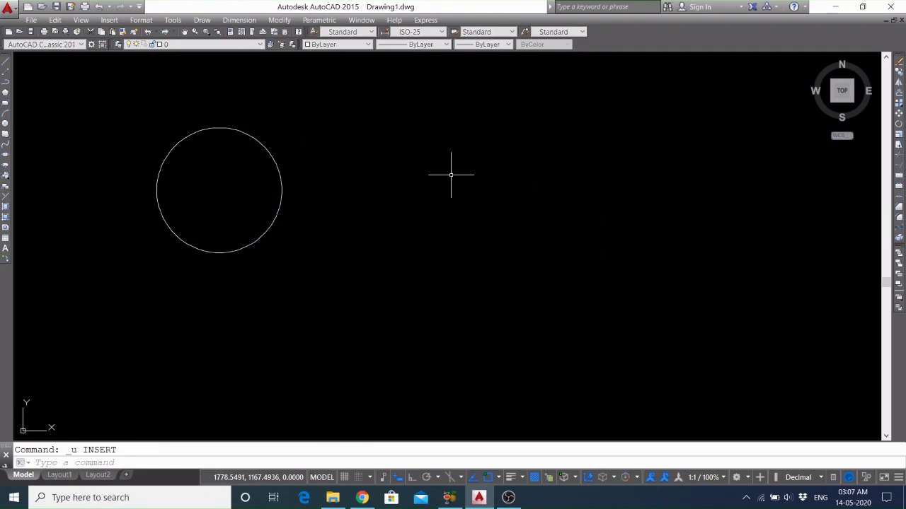
key(ctrl+z)
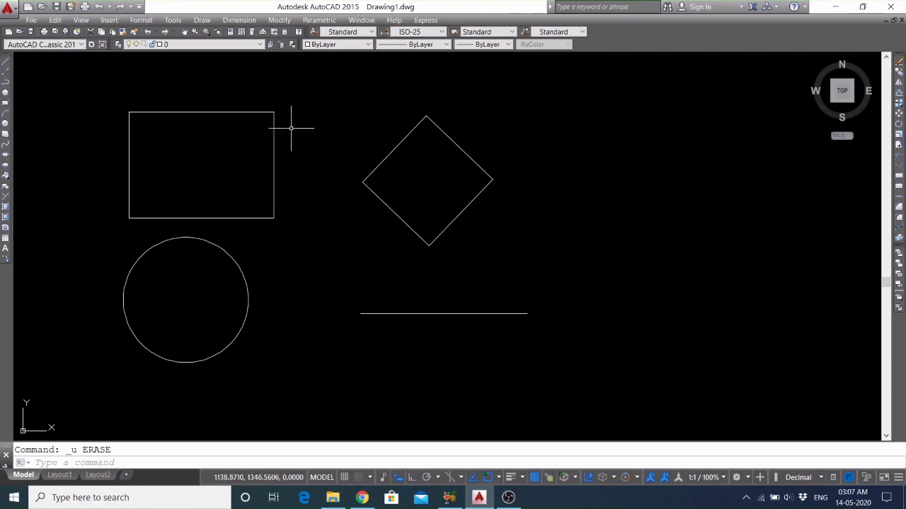
Erase the rectangle and circle blocks beside the polygon and the line
click(277, 109)
click(142, 340)
key(Delete)
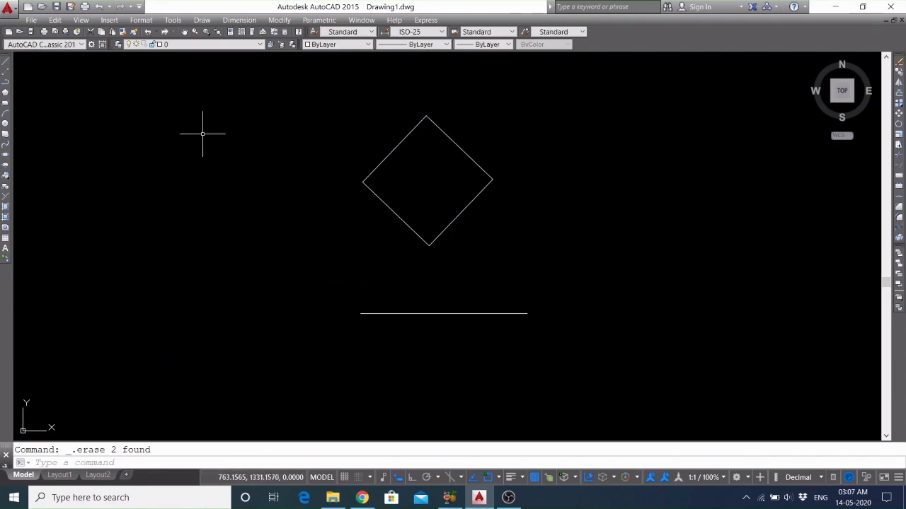
Insert the "circle" block at scale 1 in the empty area beside the four-sided polygon
text(I)
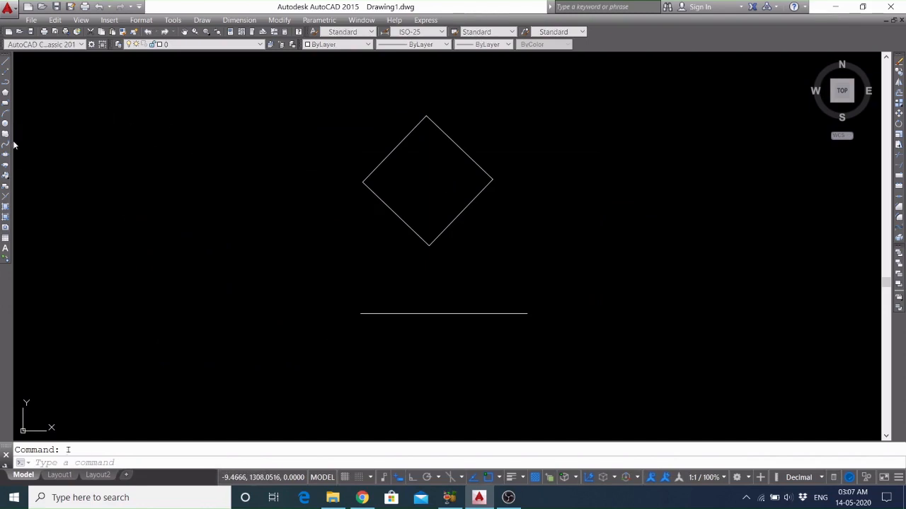
key(Return)
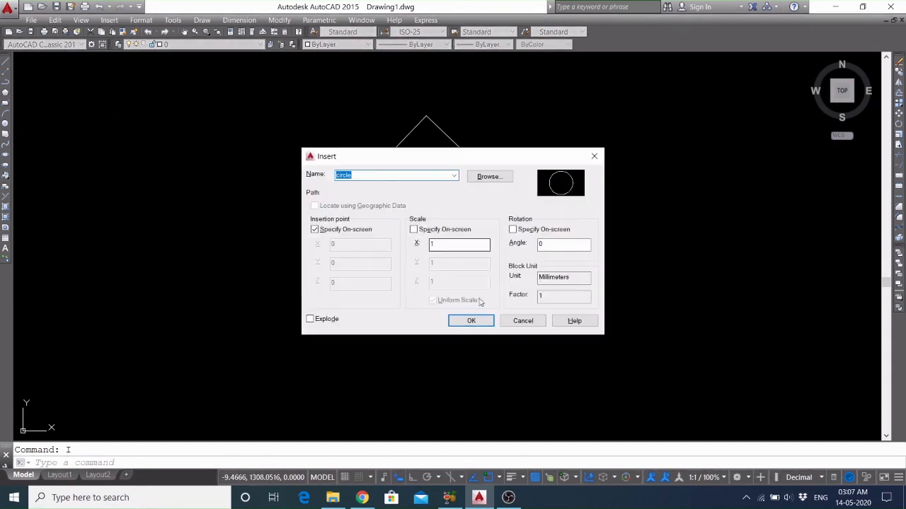
click(471, 321)
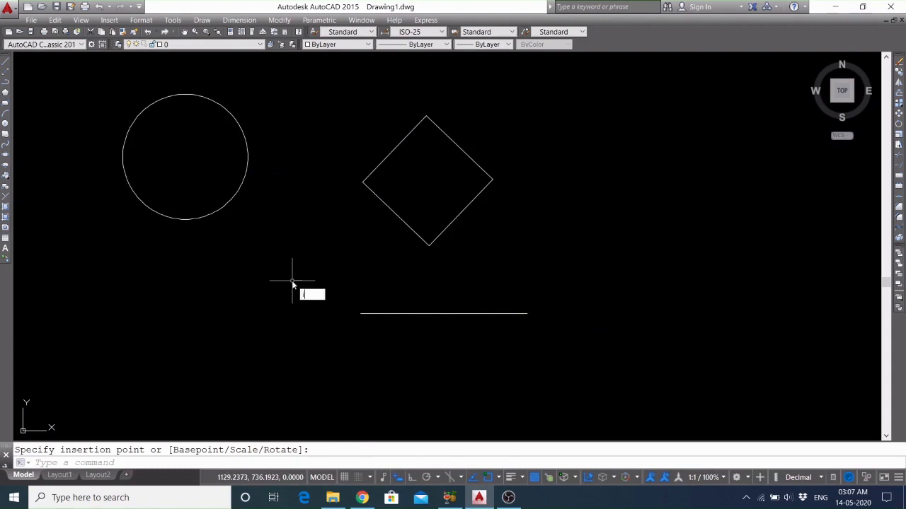
key(Escape)
Insert the "rectangle" block at scale 1 and rotation 0 below the inserted circle
text(I)
key(Return)
click(454, 175)
click(354, 193)
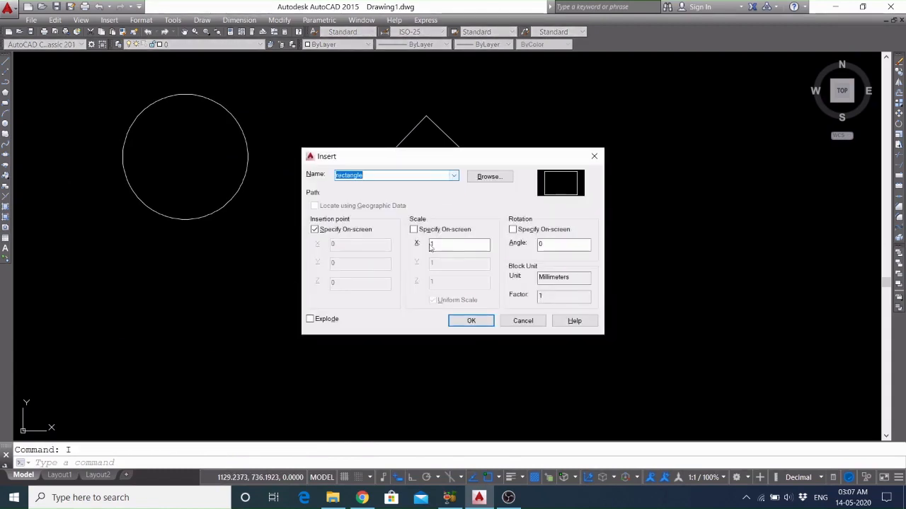
click(470, 320)
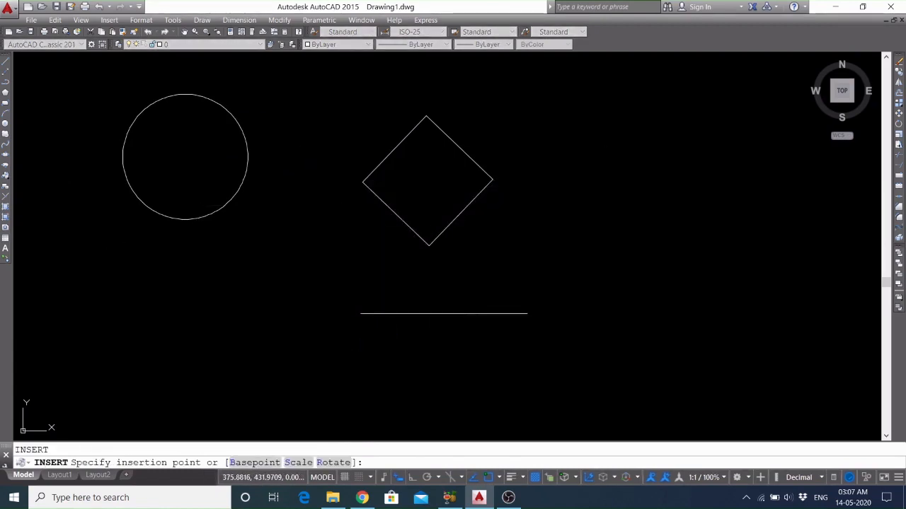
click(108, 356)
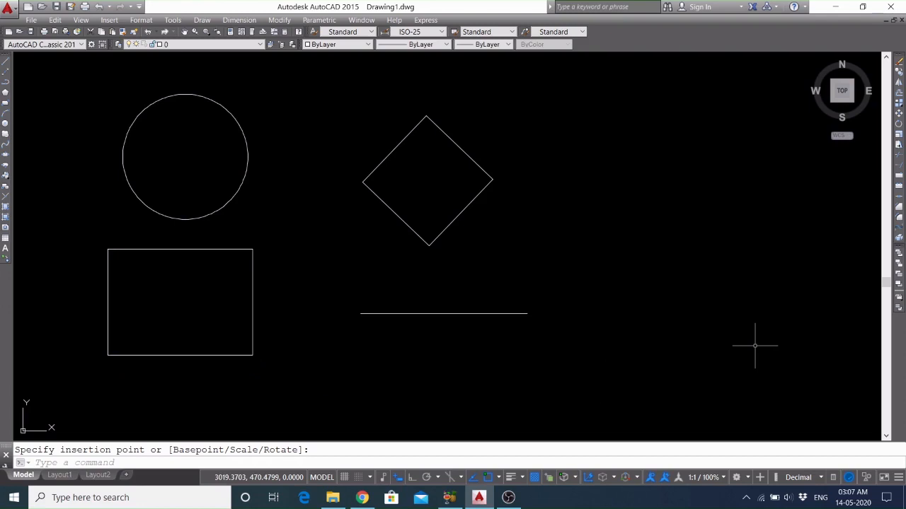
key(Escape)
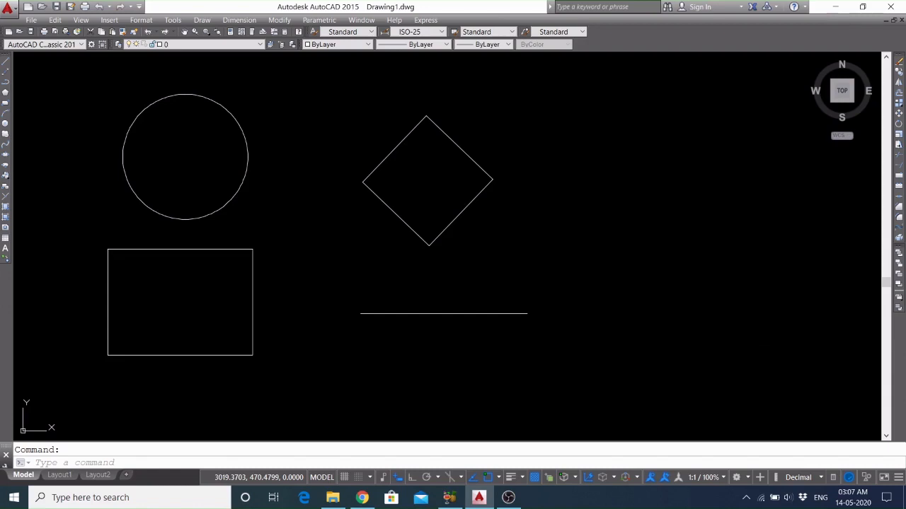
Check the Blocks category among the purgeable items with PURGE, then close the dialog without purging
text(urge)
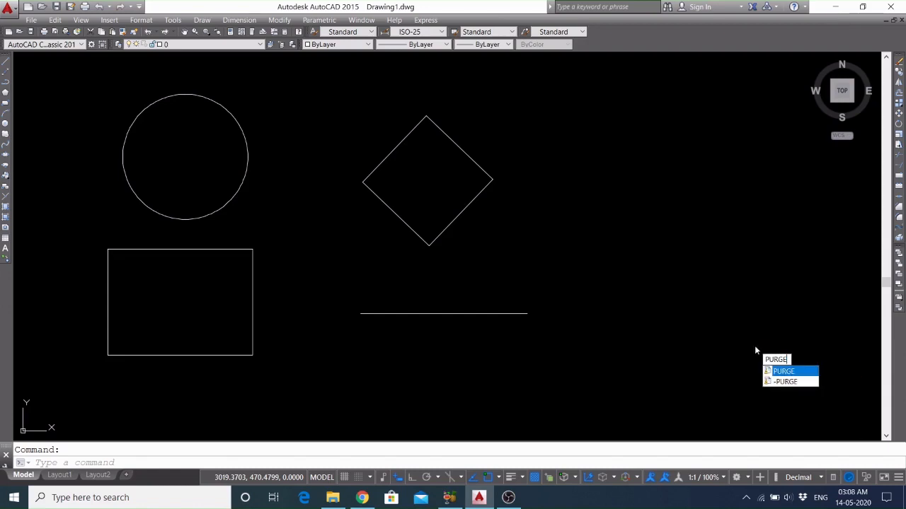
key(Return)
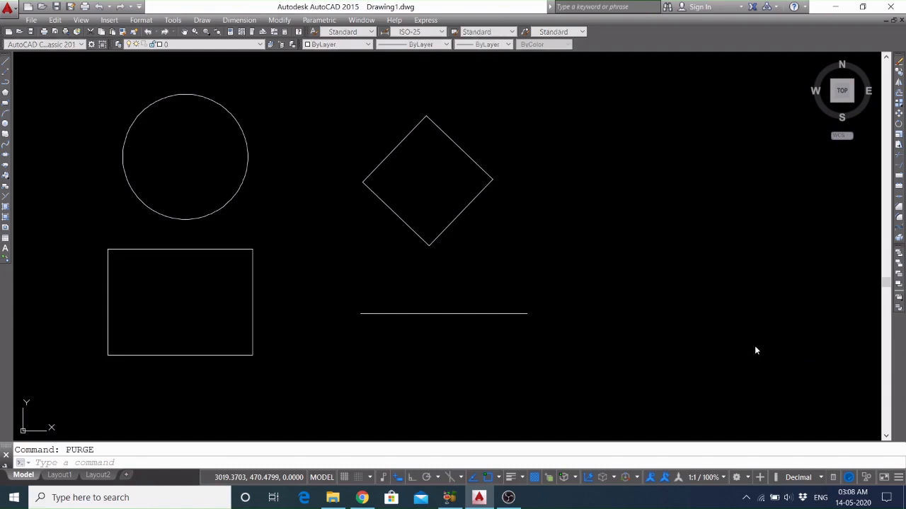
click(386, 165)
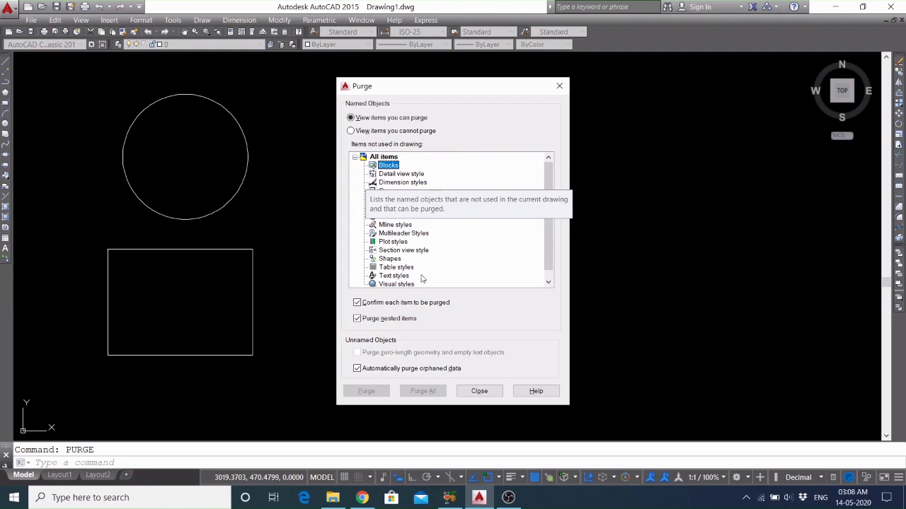
click(478, 392)
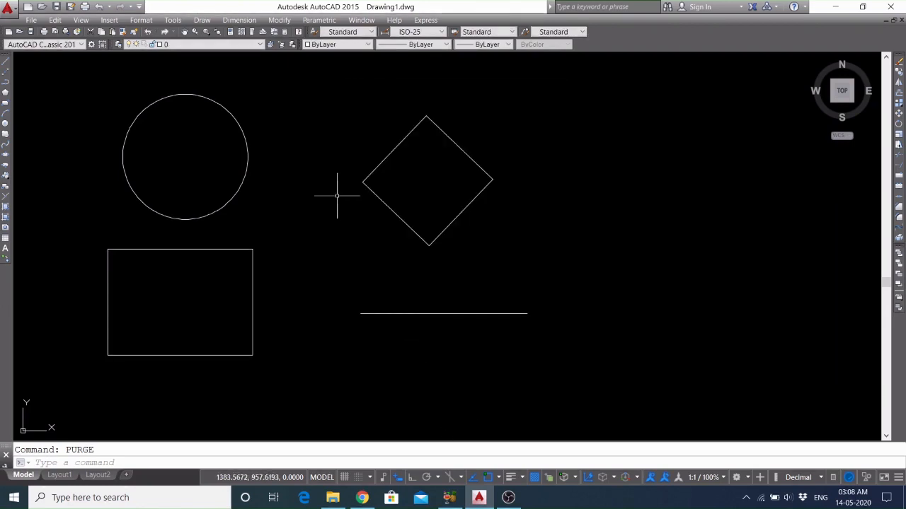
Erase the circle and rectangle block references from the drawing
click(290, 110)
click(179, 290)
key(Delete)
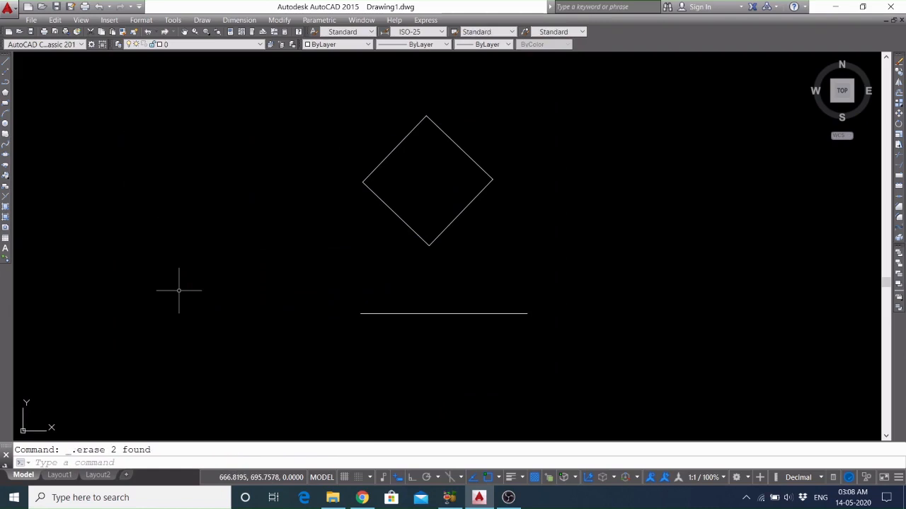
Purge the unused "circle" block definition from the drawing, leaving the "rectangle" definition in place
text(units)
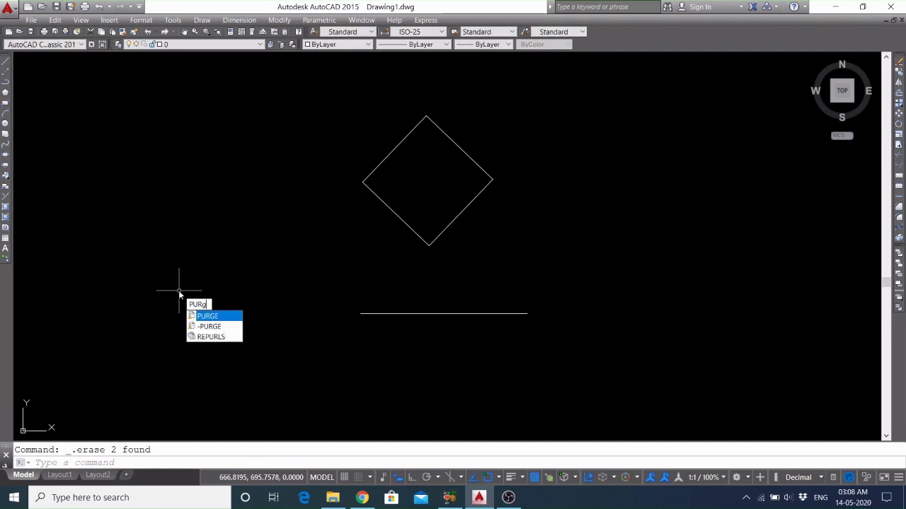
key(Return)
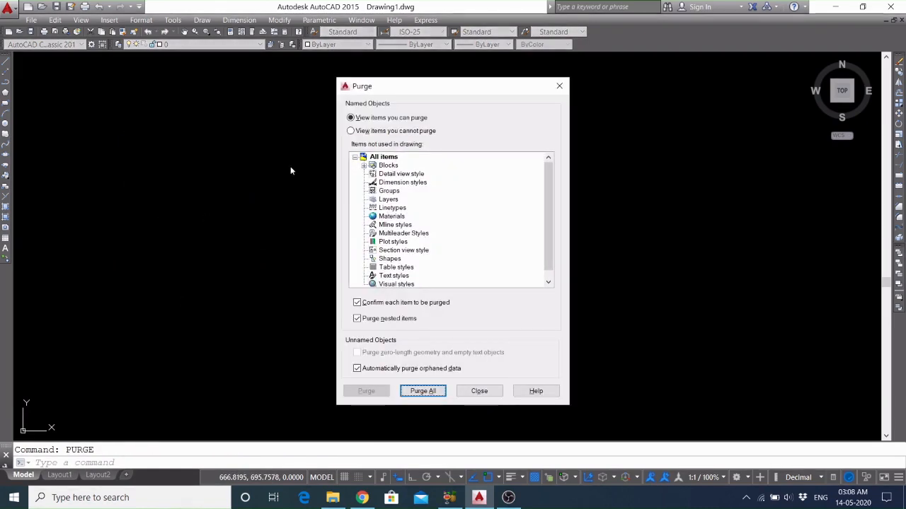
click(363, 166)
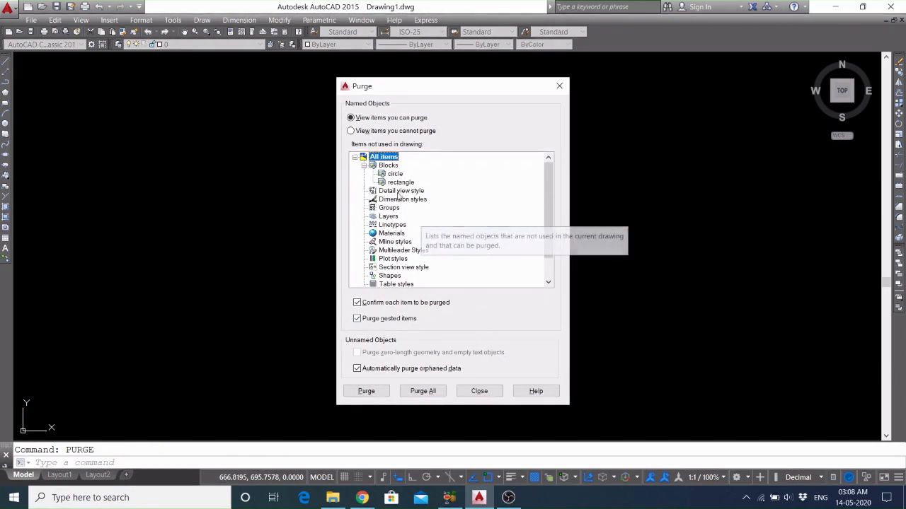
click(394, 174)
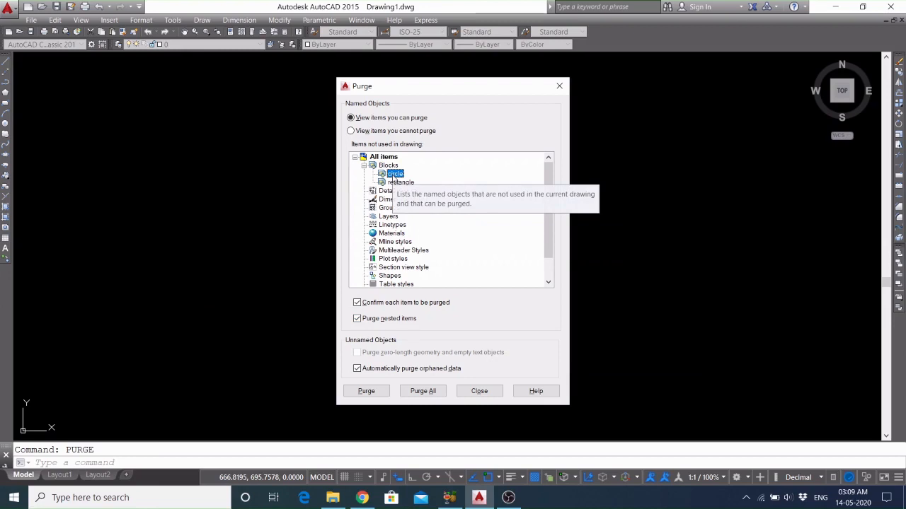
click(366, 392)
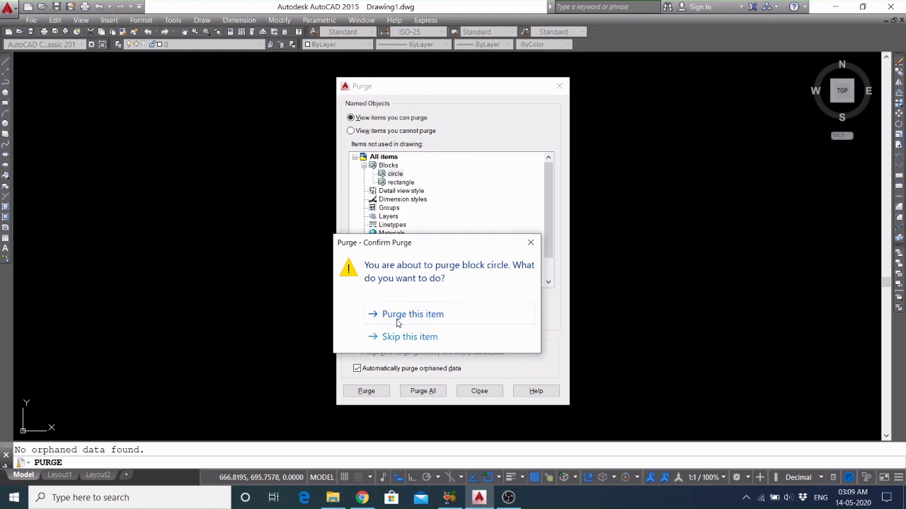
click(413, 315)
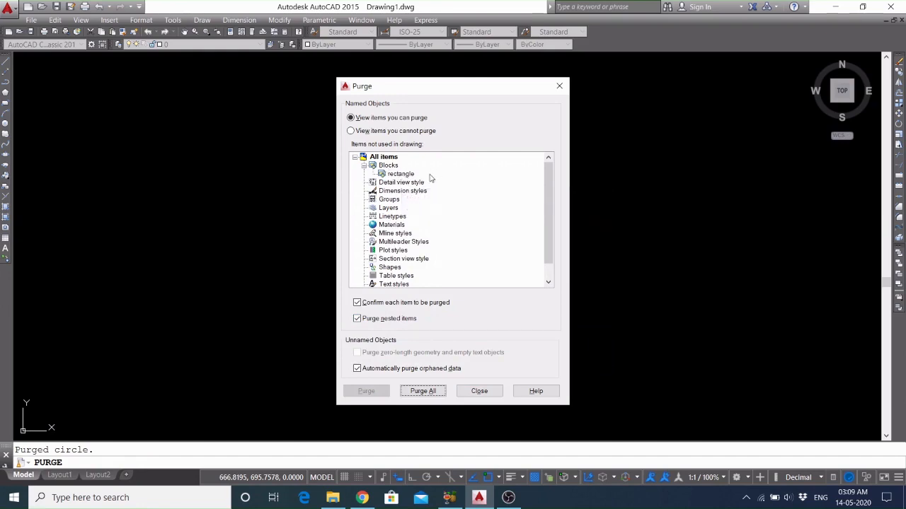
click(474, 393)
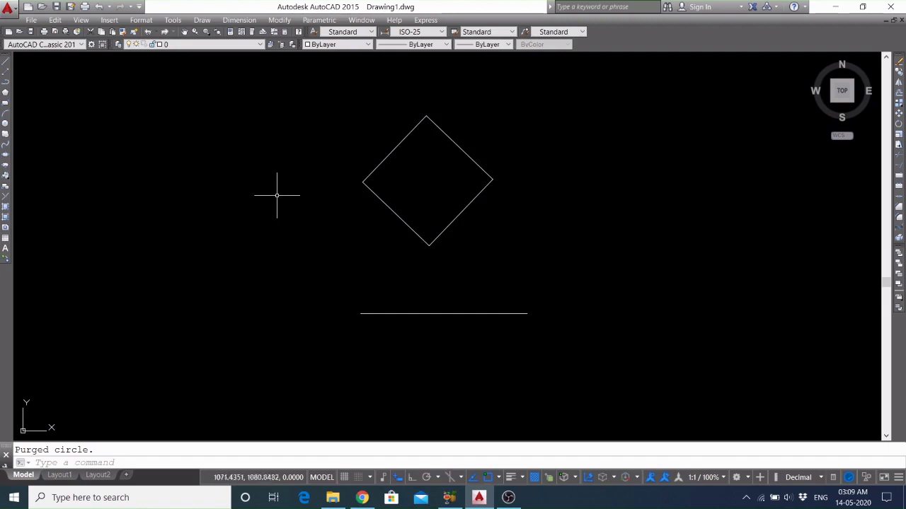
Insert the "rectangle" block at scale 1 and rotation 0 in the empty area left of the diamond
text(I)
key(Return)
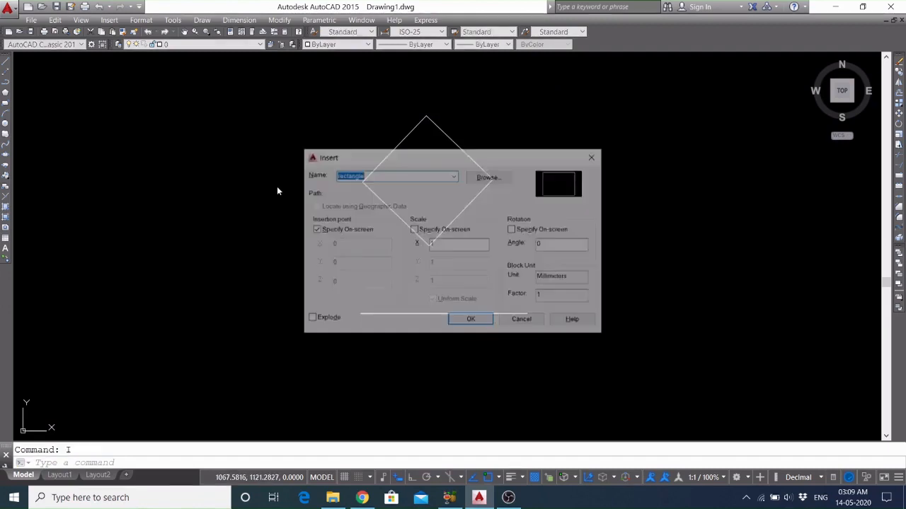
click(454, 176)
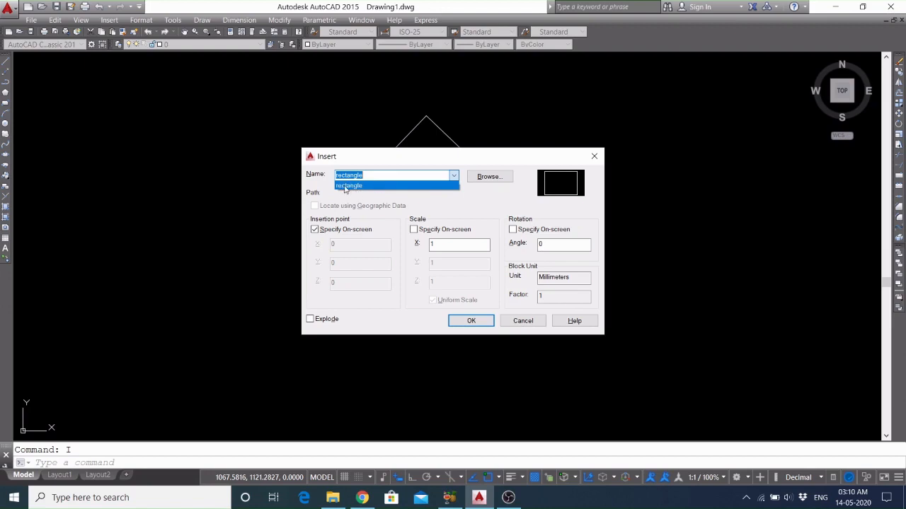
click(466, 320)
click(466, 319)
click(124, 220)
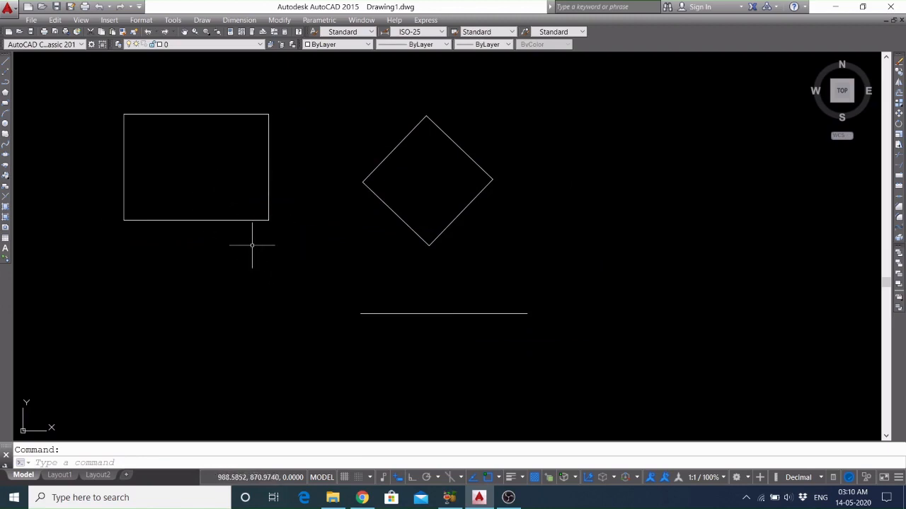
Erase the inserted rectangle block reference beside the diamond
click(297, 157)
click(256, 177)
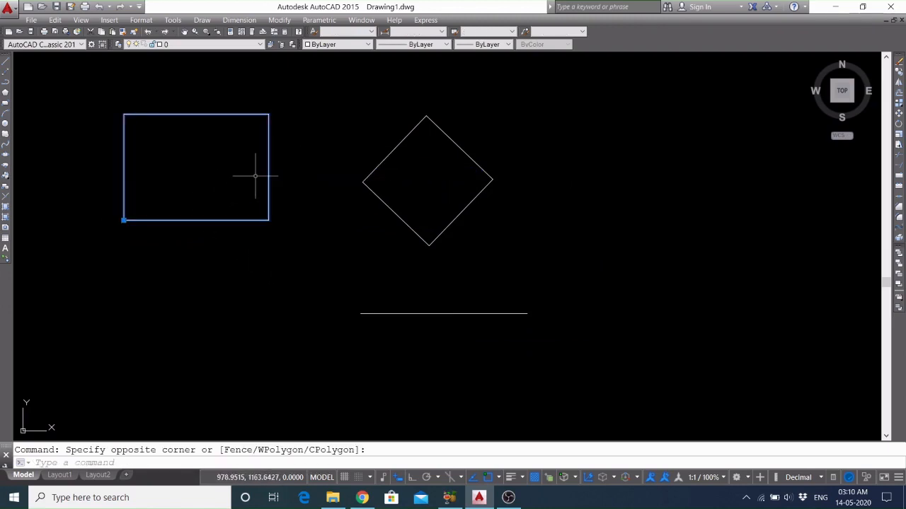
key(Delete)
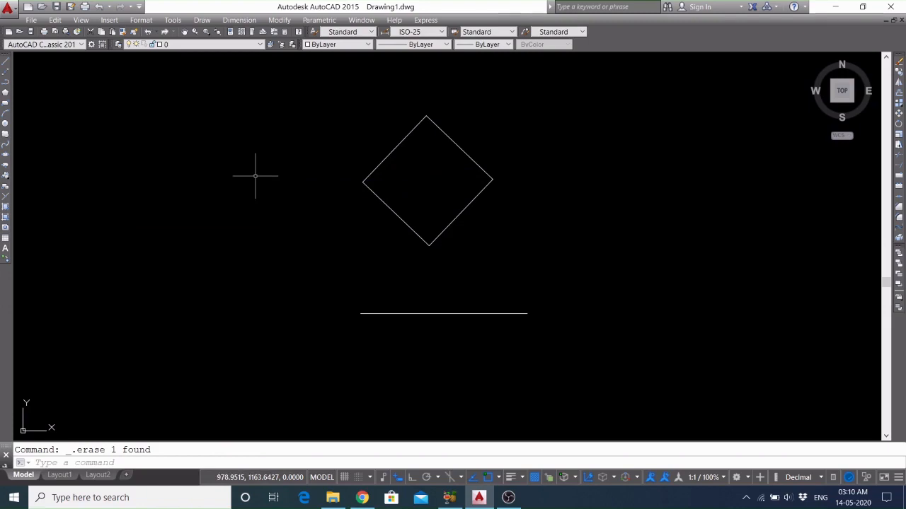
Insert another "rectangle" block reference beside the diamond
text(I)
key(Return)
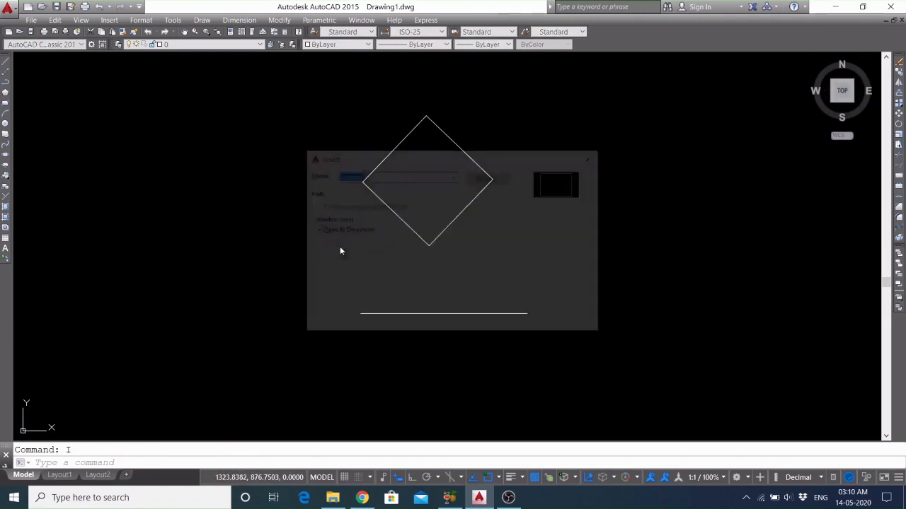
click(469, 318)
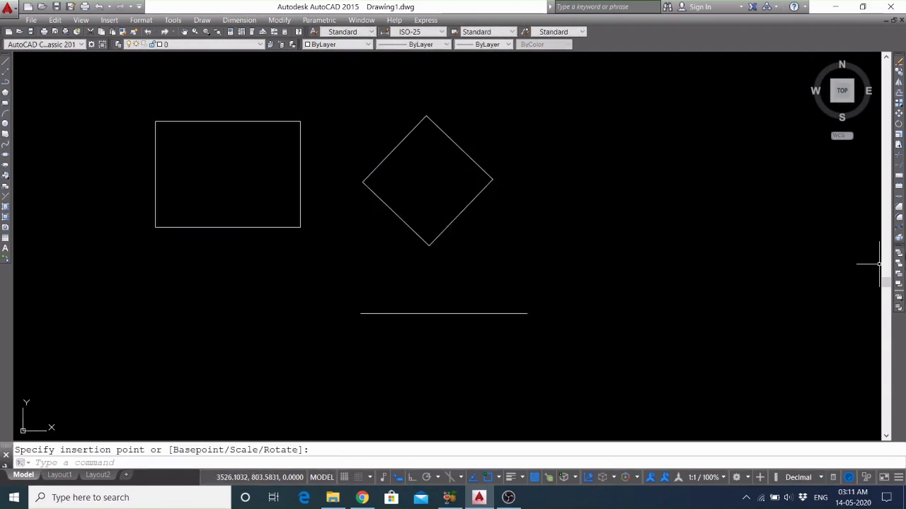
Explode the inserted rectangle block reference, then select the resulting rectangle to check it and clear the selection
click(899, 239)
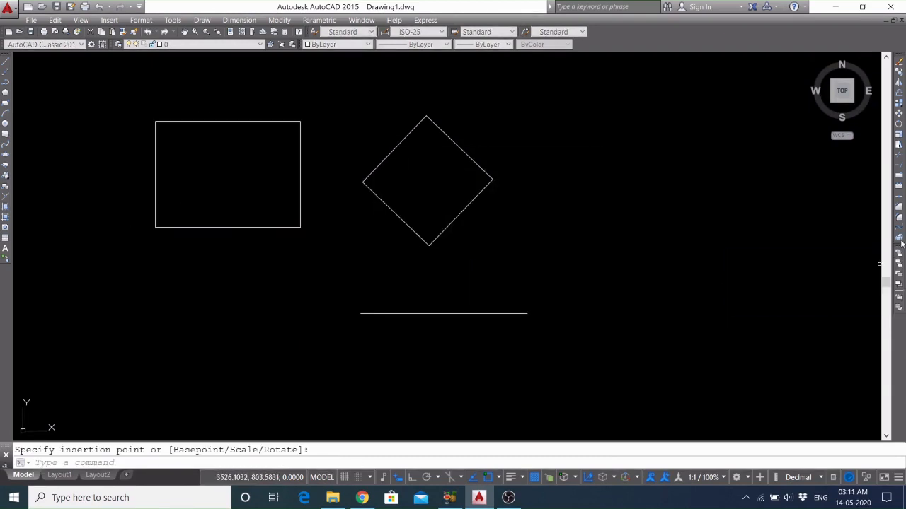
click(299, 207)
key(Return)
click(300, 199)
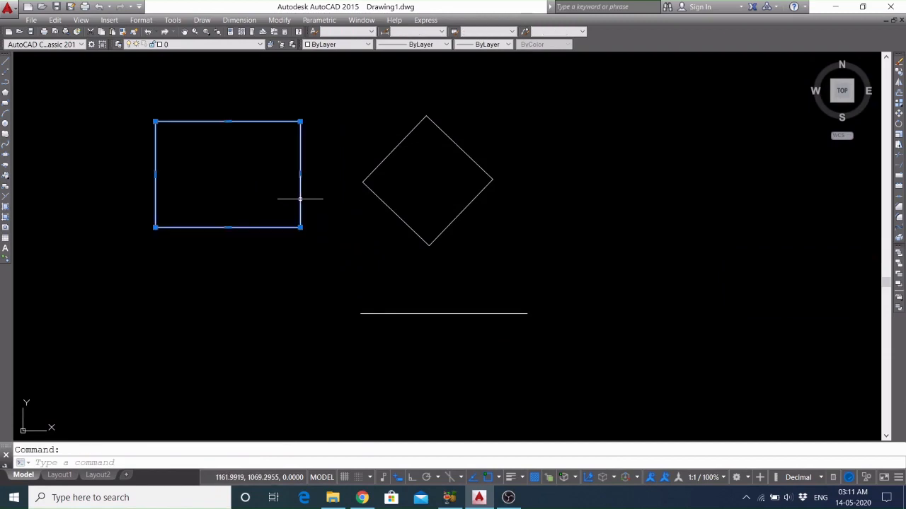
key(Escape)
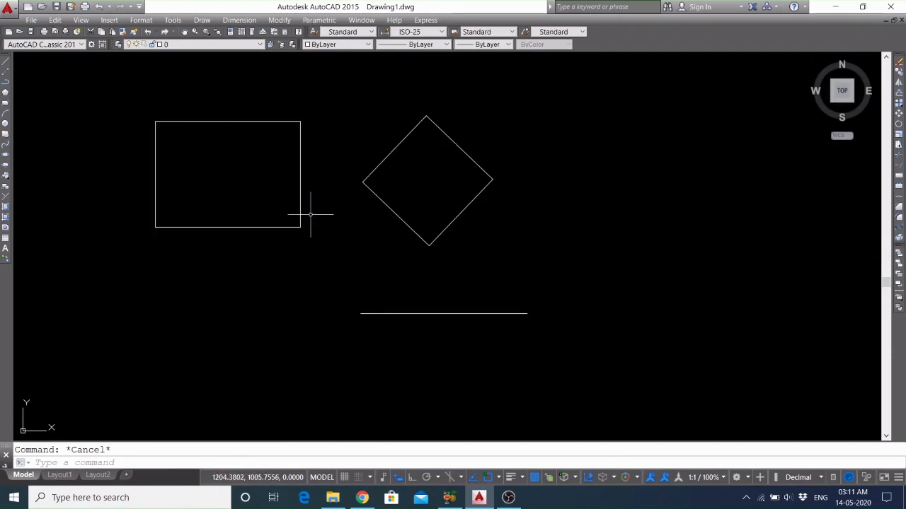
Examine the exploded rectangle's object type and properties with LIST, then close the text window
text(list)
key(Return)
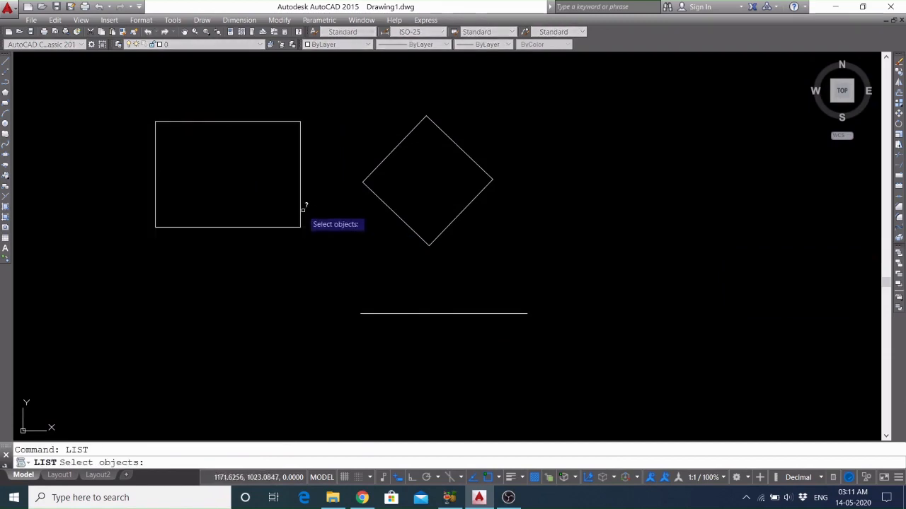
click(303, 209)
key(Return)
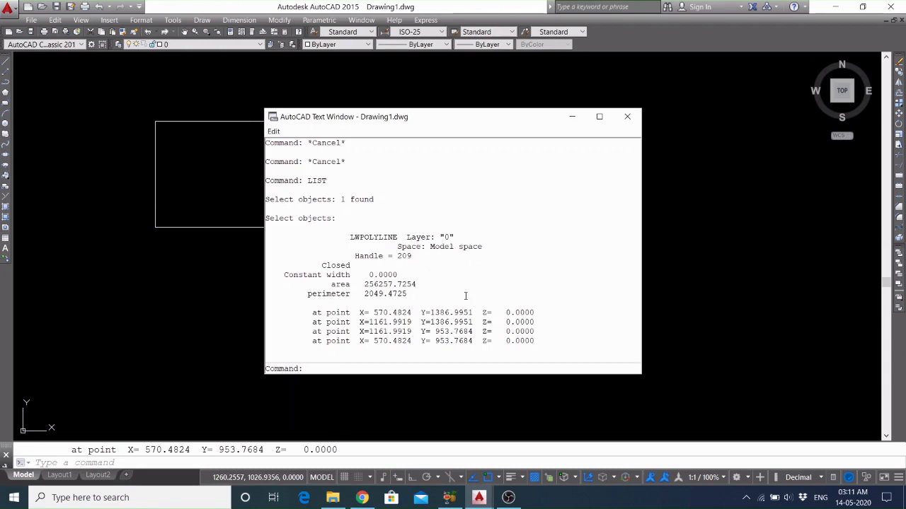
scroll(463, 308, up, 3)
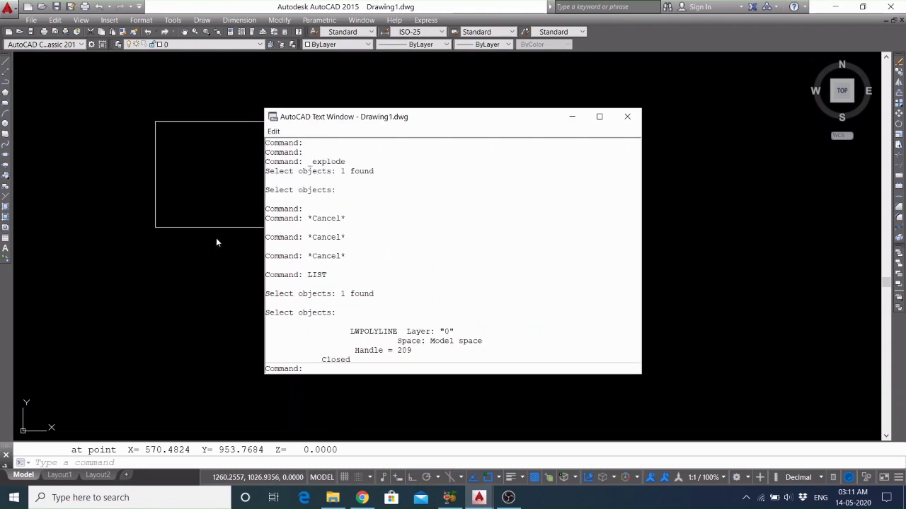
click(627, 116)
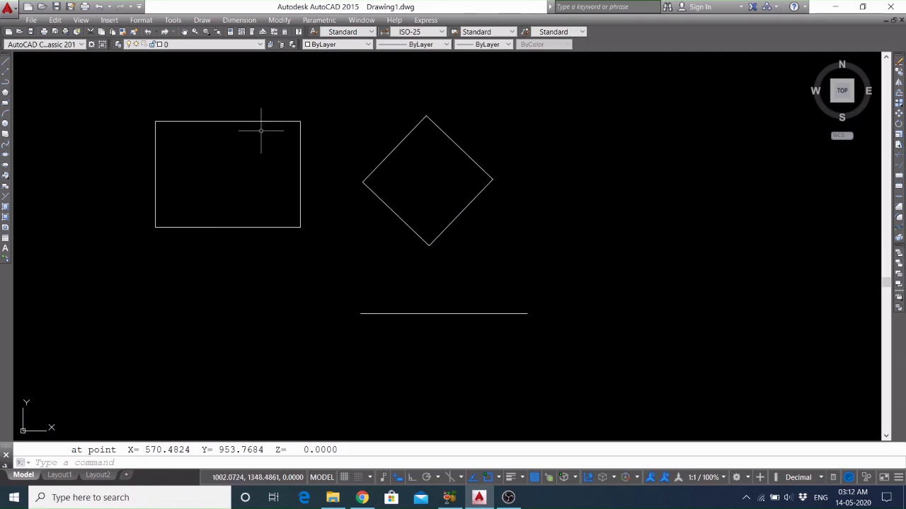
Erase the exploded rectangle beside the diamond
click(313, 211)
click(273, 239)
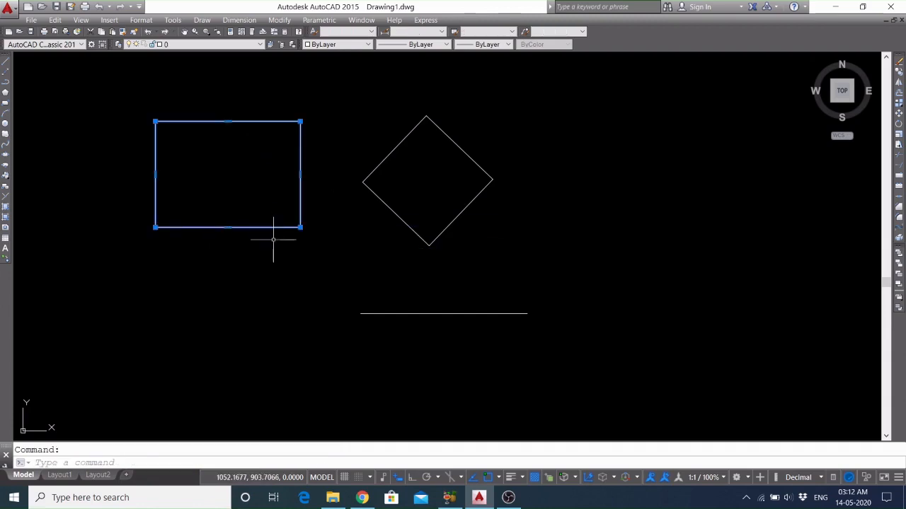
key(Delete)
Purge the unused "rectangle" block definition from the drawing and close the Purge dialog
text(PURGe)
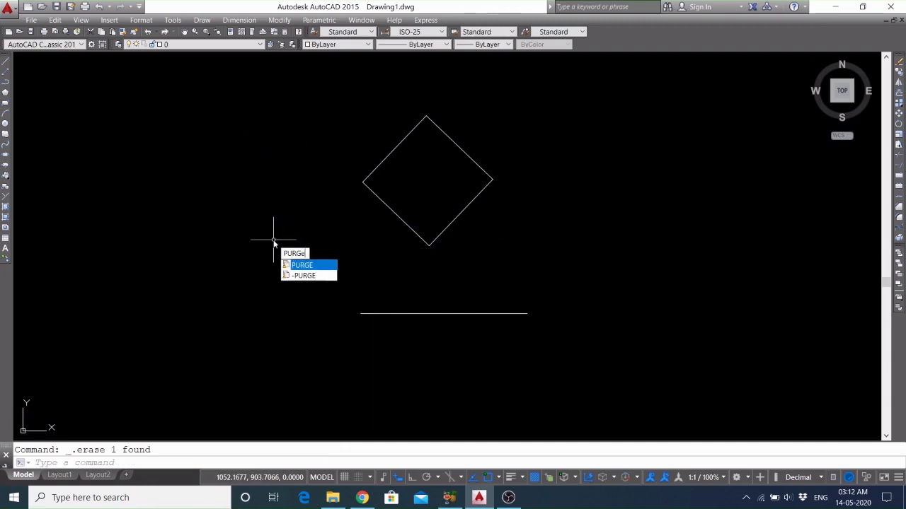
key(Return)
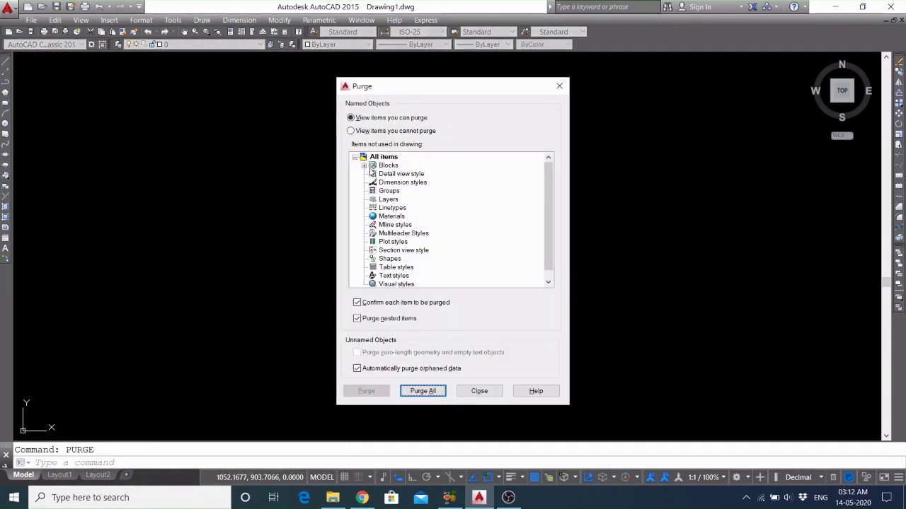
click(364, 165)
click(401, 174)
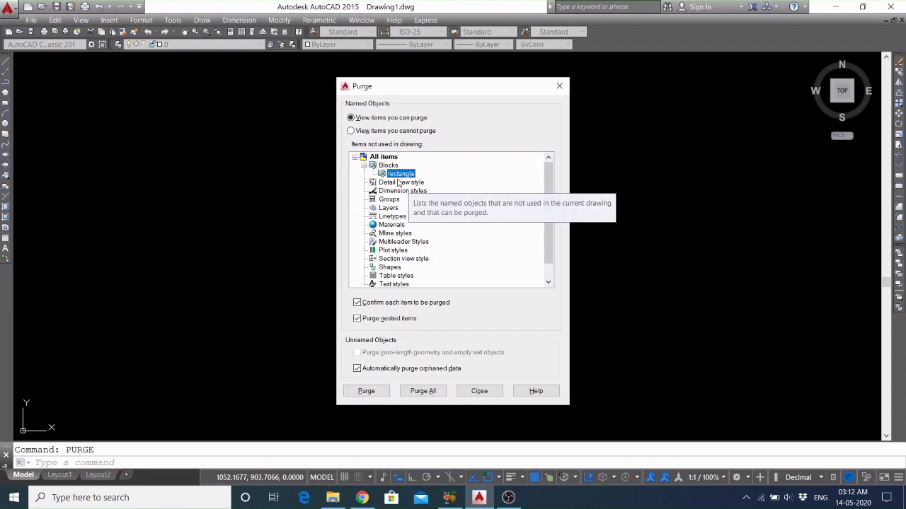
click(367, 391)
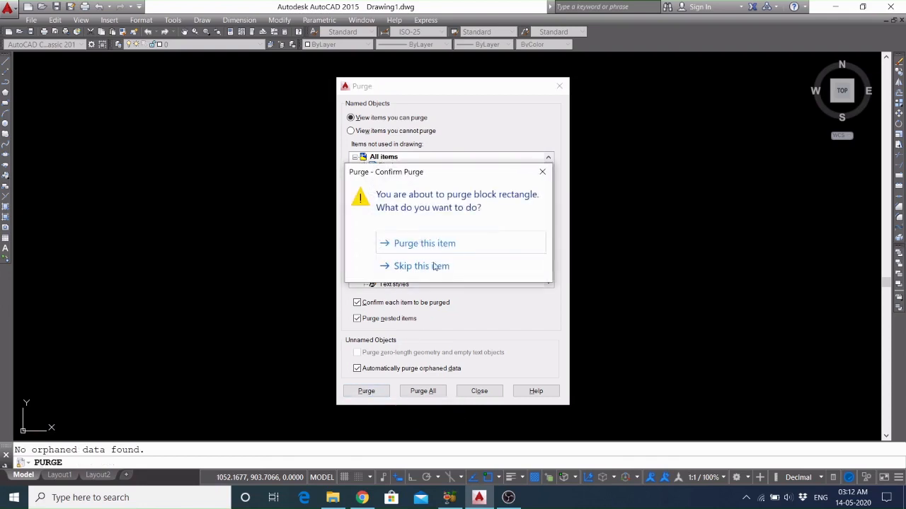
click(409, 248)
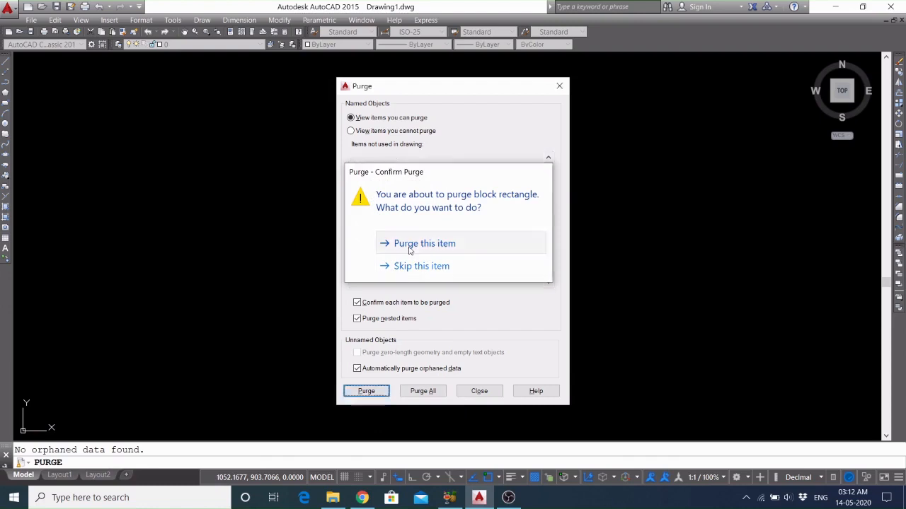
click(487, 392)
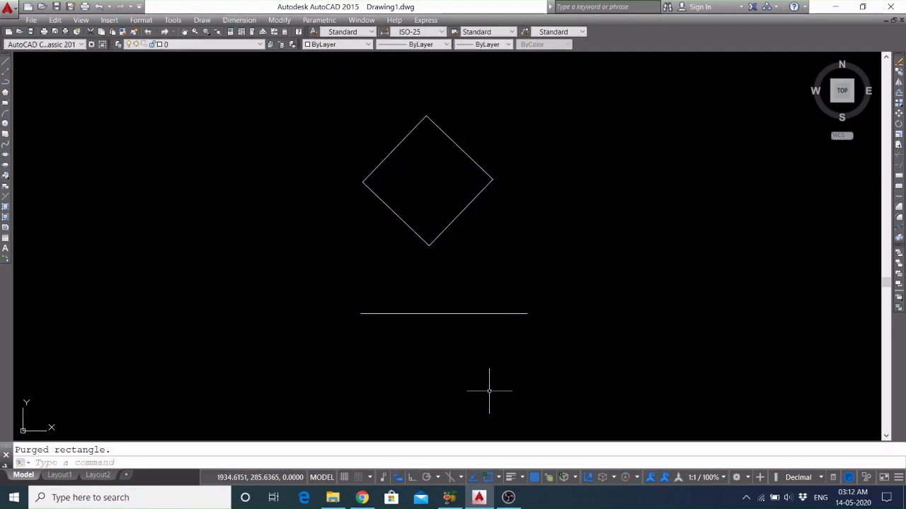
Check the list of block names available for insertion, then cancel without inserting a block
text(I)
key(Return)
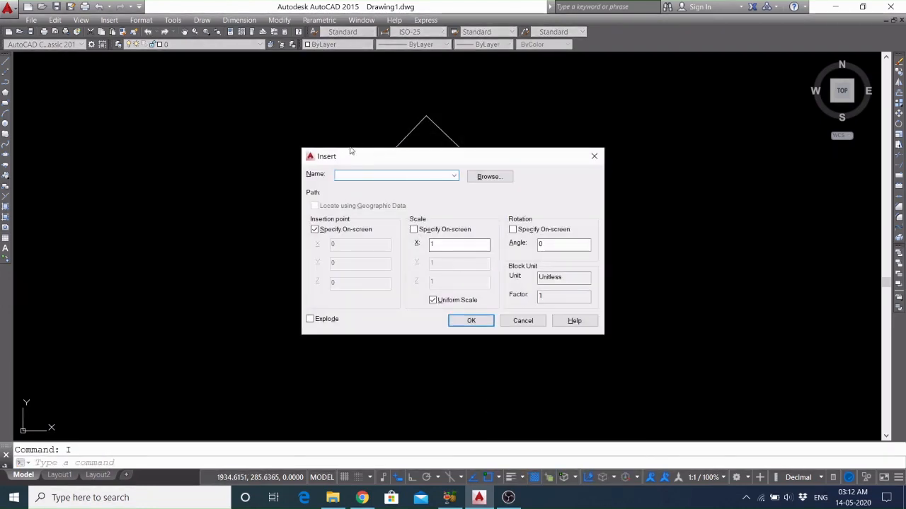
click(454, 175)
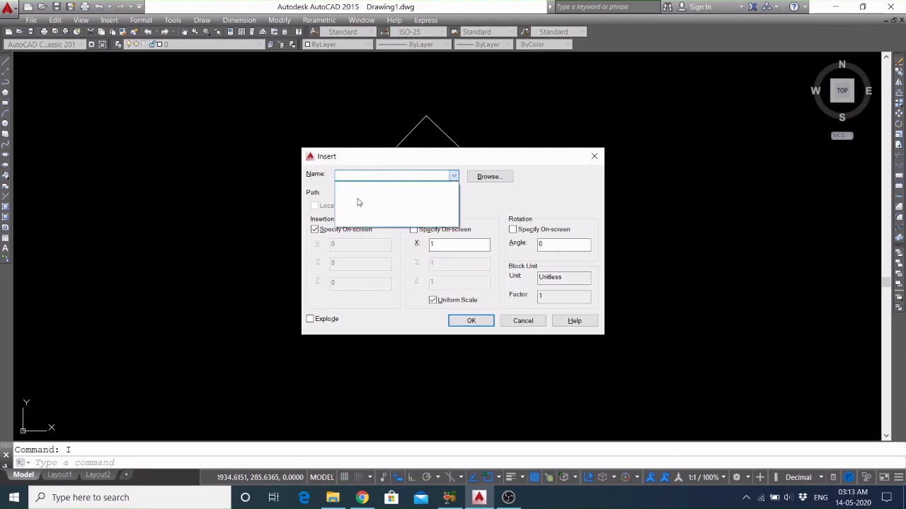
click(534, 323)
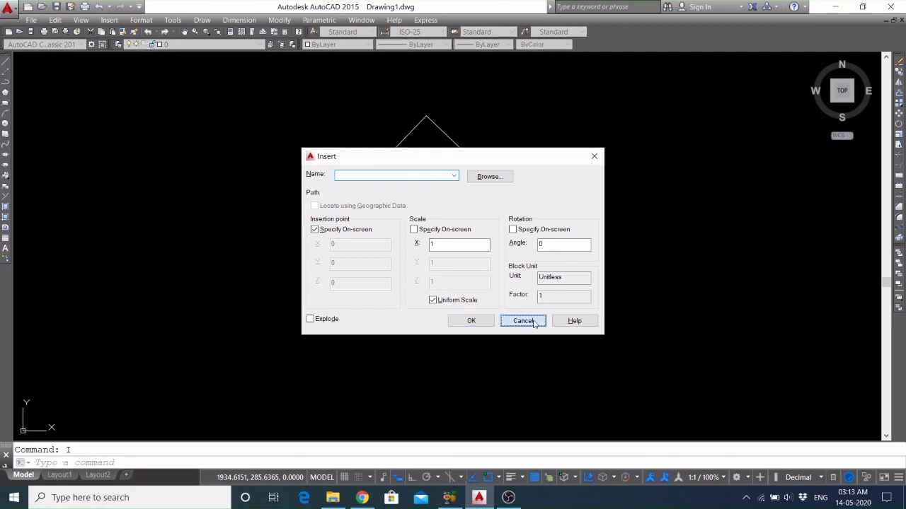
click(534, 322)
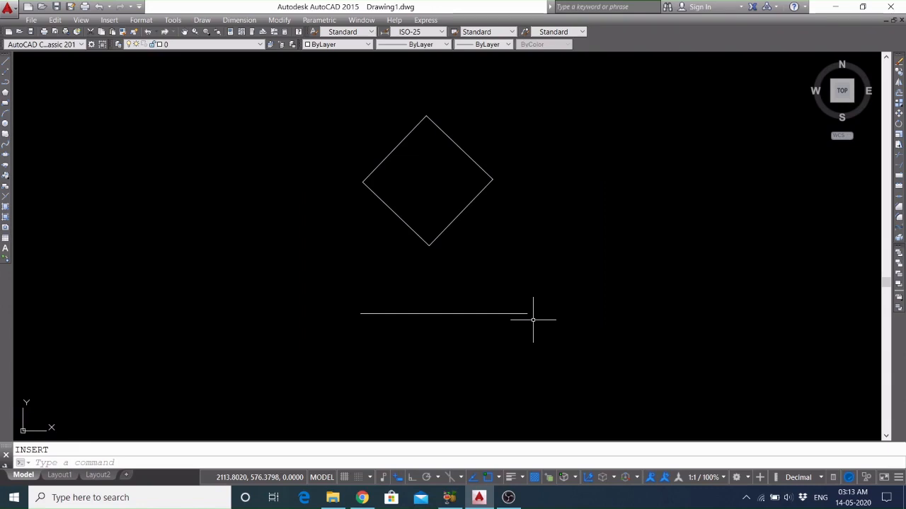
Check the Blocks and Layers categories among the purgeable items with PURGE, then close the dialog without purging
text(purge)
key(Return)
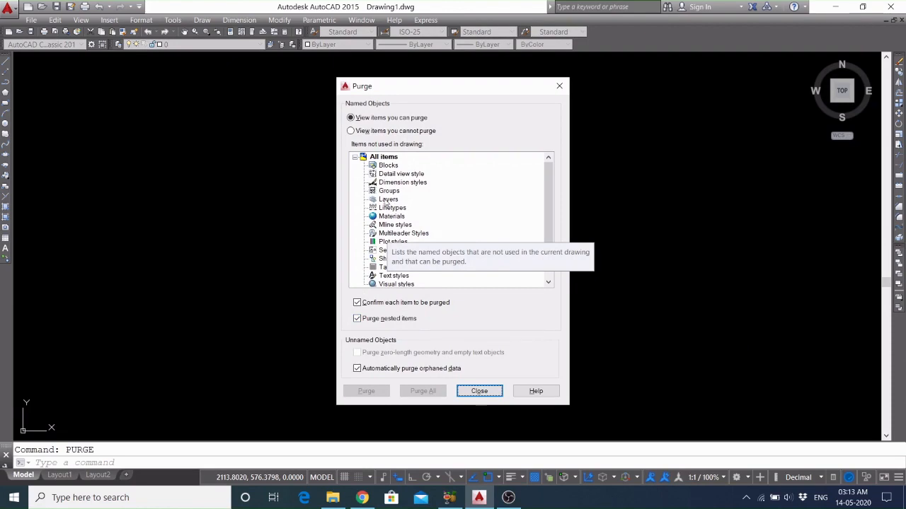
click(478, 387)
Erase the diamond and the horizontal line below it
click(567, 117)
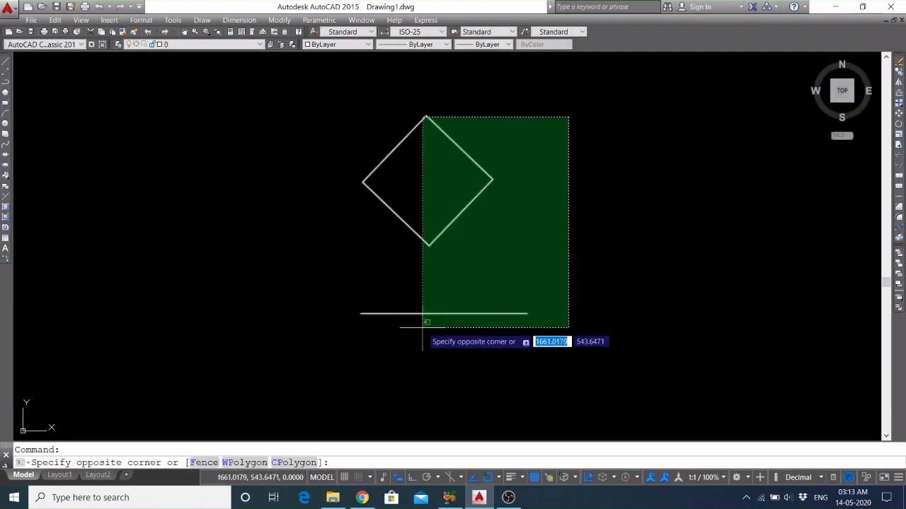
click(424, 320)
key(Delete)
Examine the purgeable layers with PURGE, highlighting Layer1, then close the dialog without purging
text(pur)
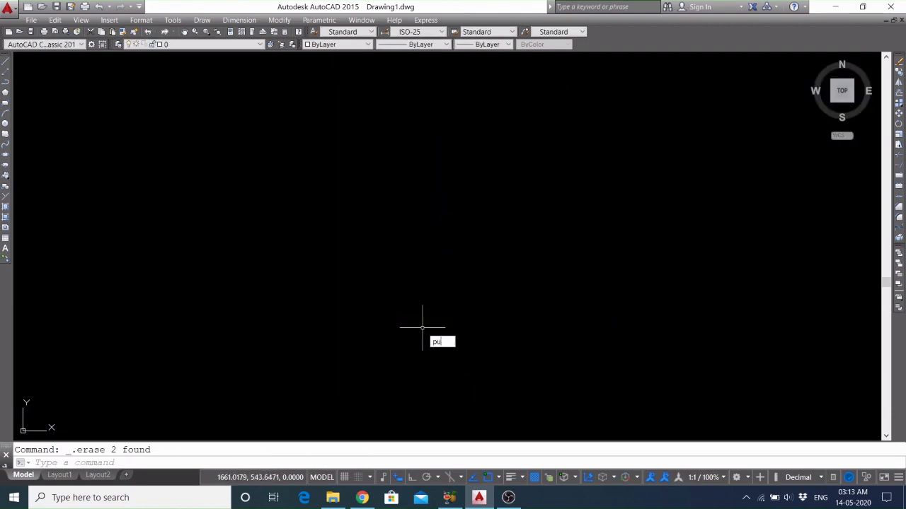
key(Return)
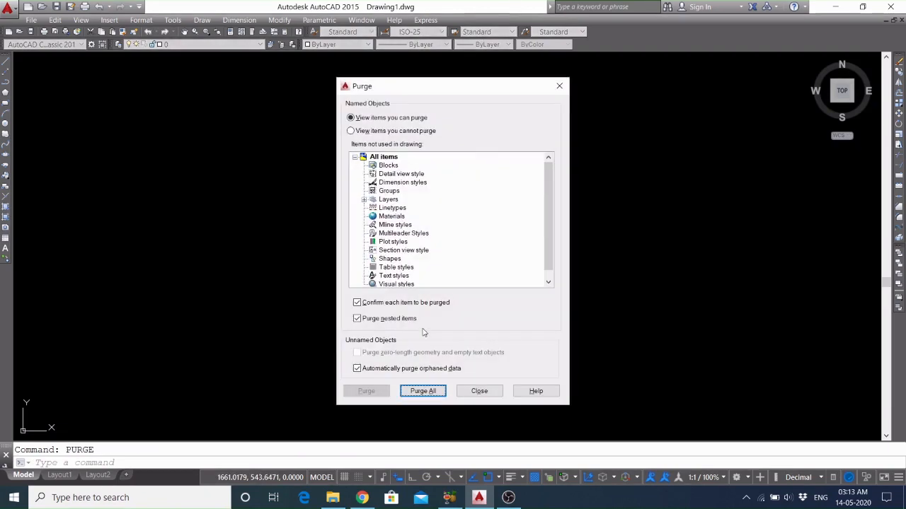
click(364, 200)
click(394, 208)
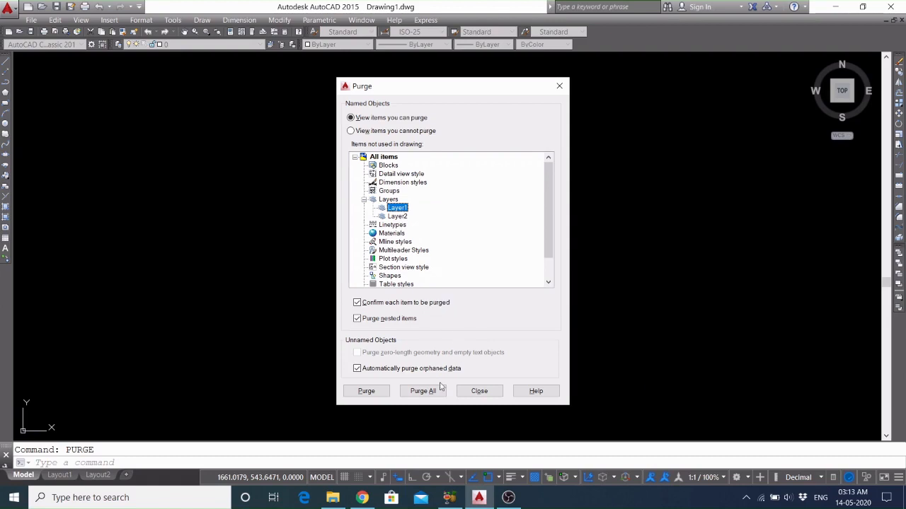
click(481, 392)
Make Layer1 current and check the purgeable layers with PURGE, closing the dialog without purging
click(186, 43)
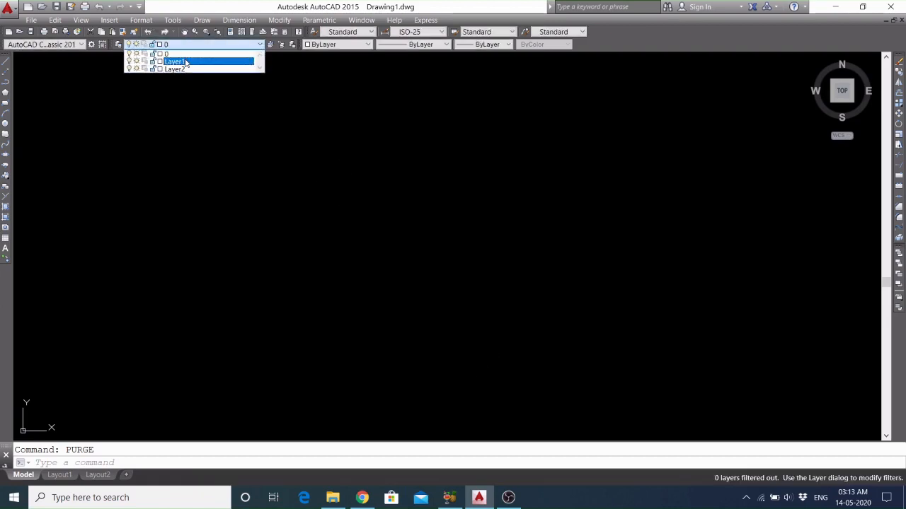
click(186, 61)
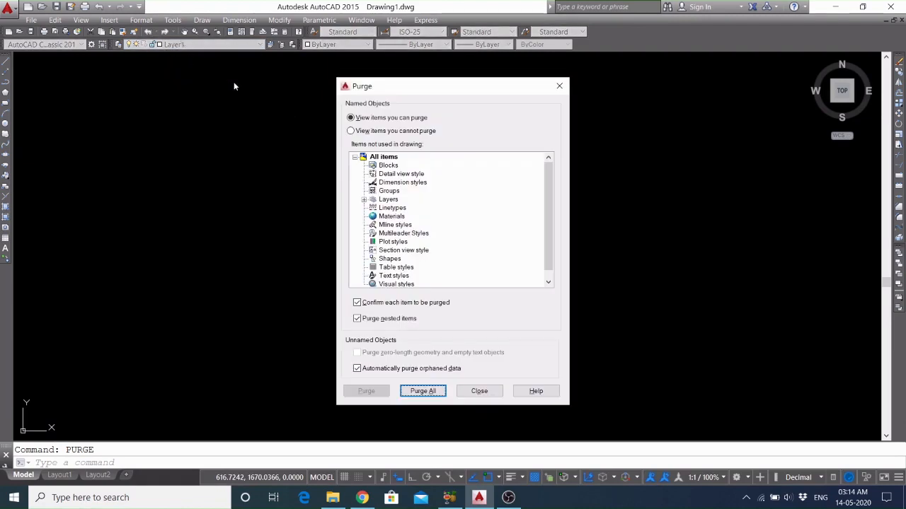
click(364, 199)
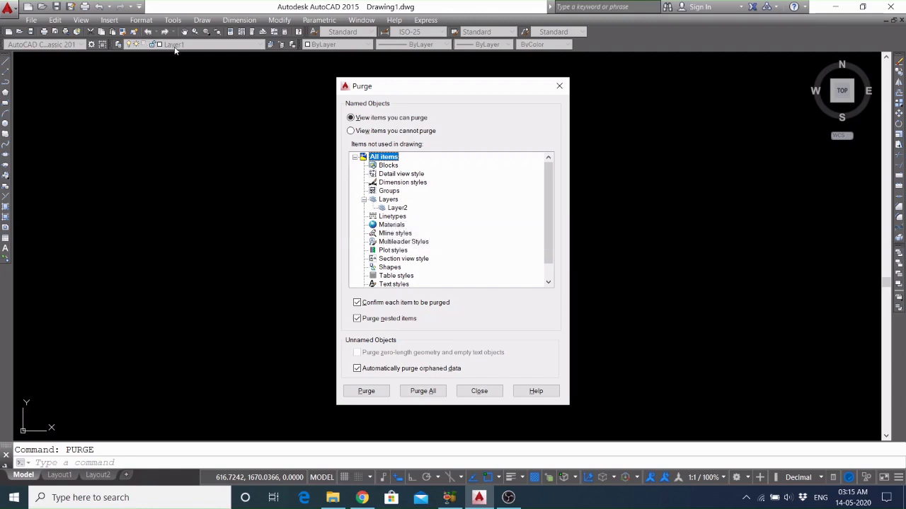
click(479, 391)
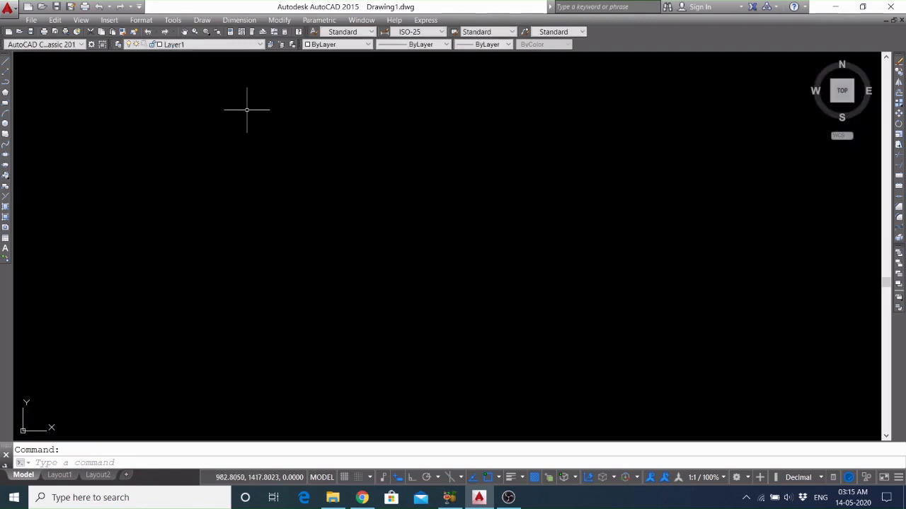
Make Layer2 the current layer
click(230, 46)
click(227, 69)
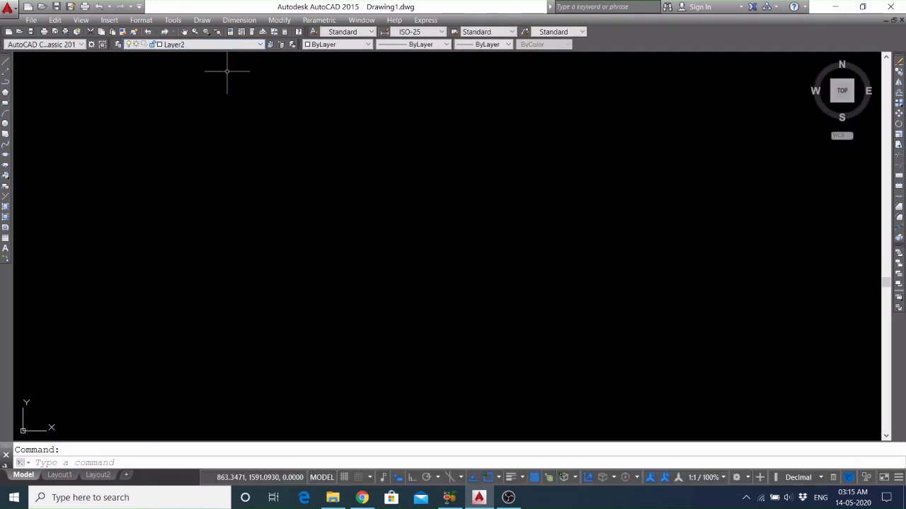
Check the purgeable layers with PURGE while Layer2 is current, then close the dialog without purging
text(purge)
key(Return)
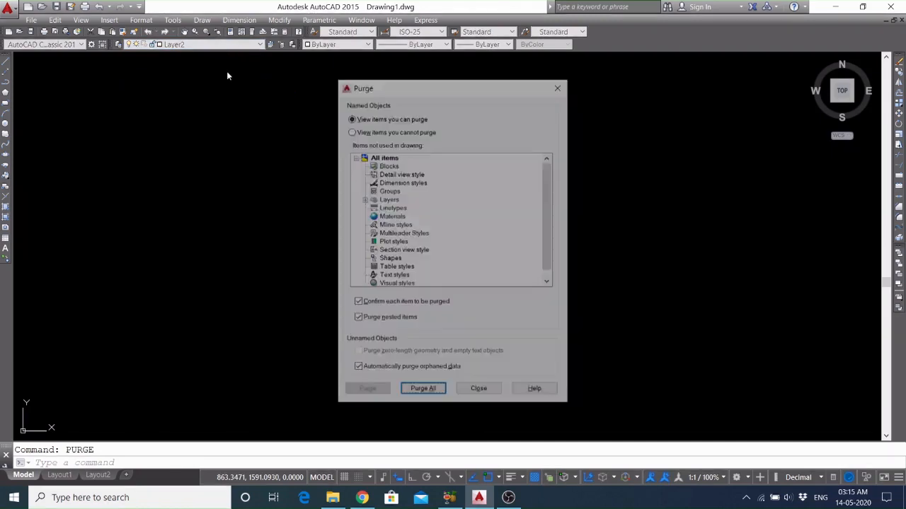
click(363, 200)
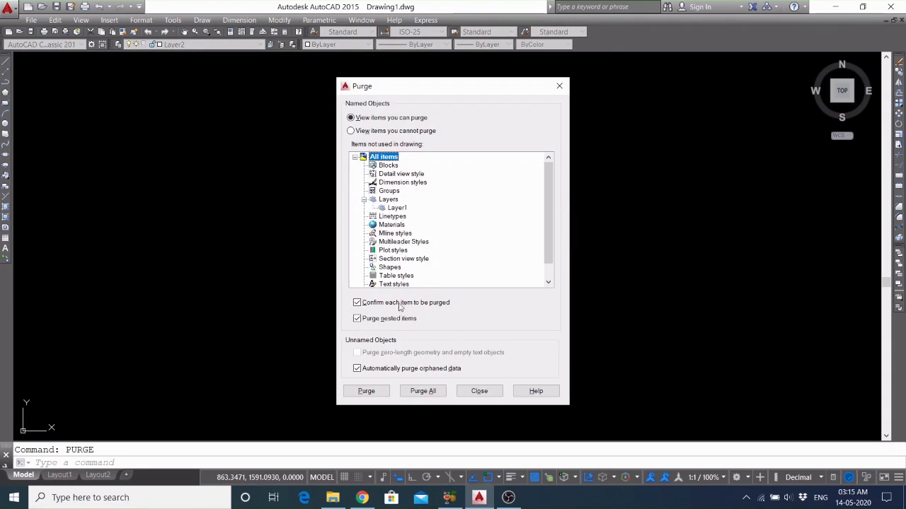
click(479, 391)
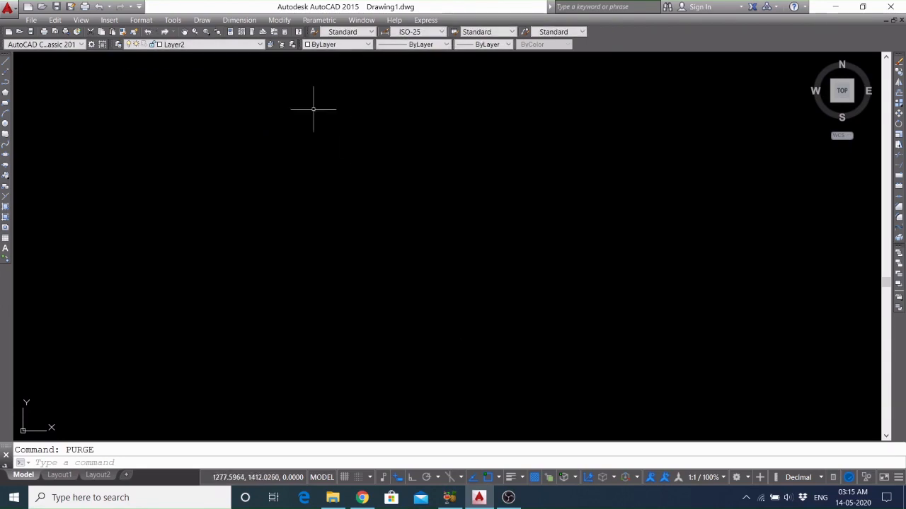
Make layer 0 current and purge Layer1 with the command-line version of PURGE, verifying and accepting its name
click(186, 46)
click(186, 54)
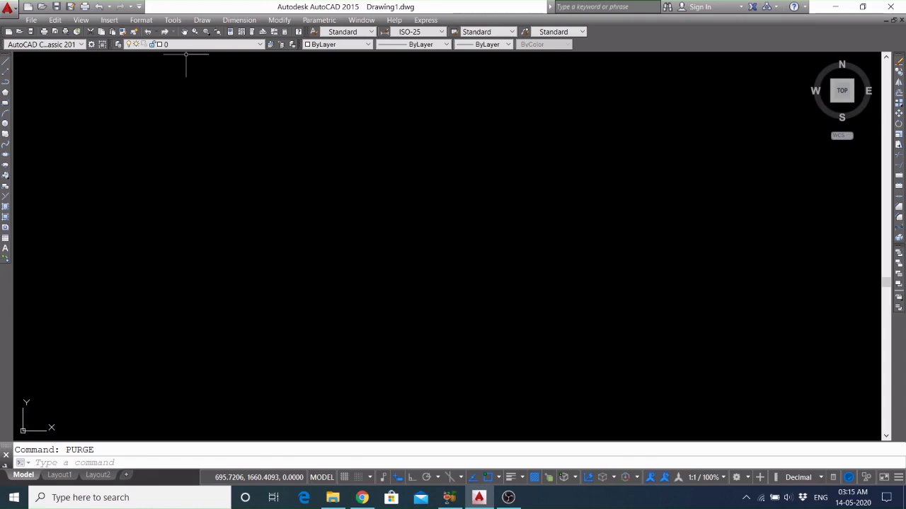
text(PURGE)
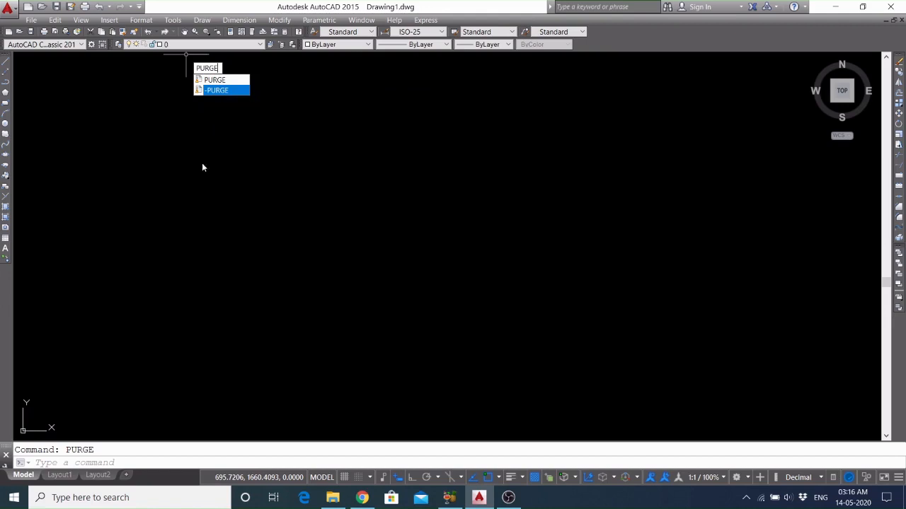
click(227, 89)
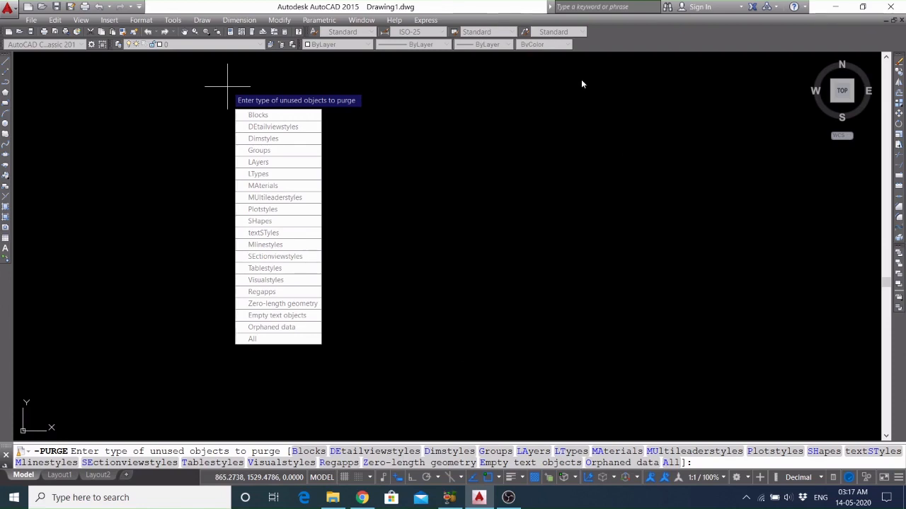
click(534, 453)
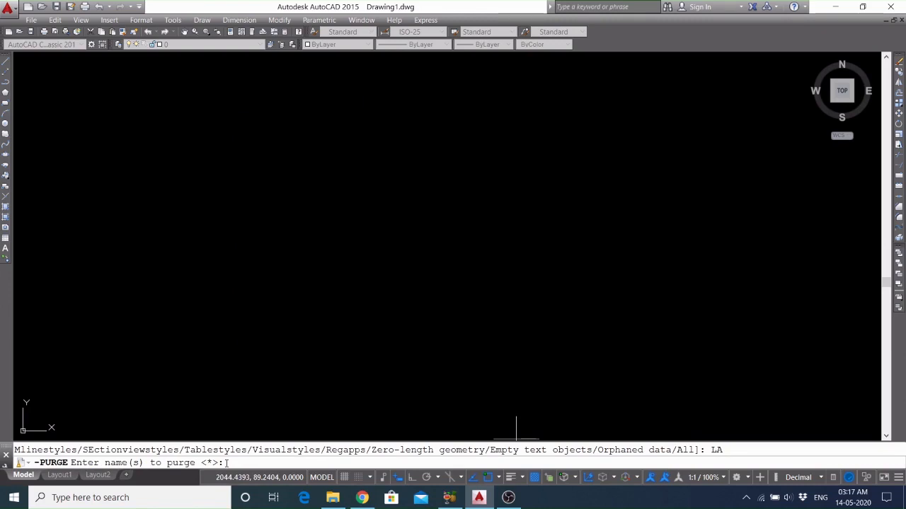
text(layer1)
key(Return)
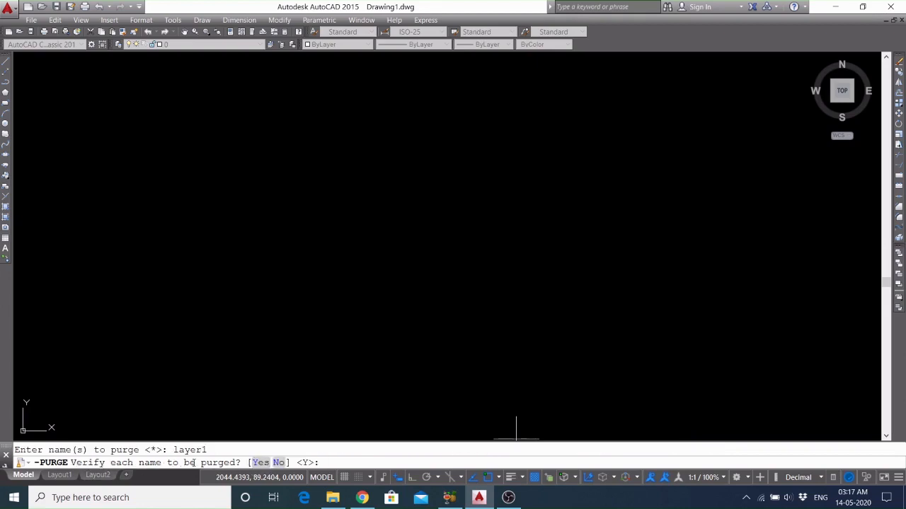
click(261, 463)
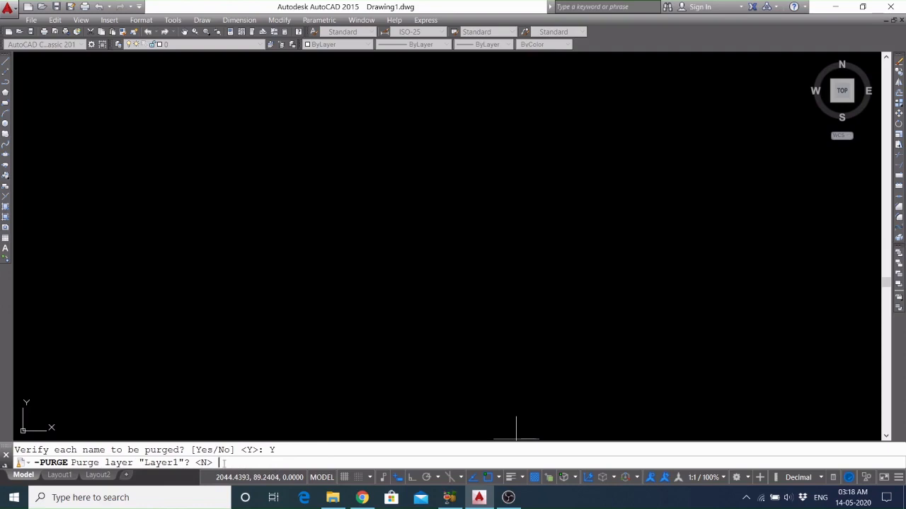
text(y)
key(Return)
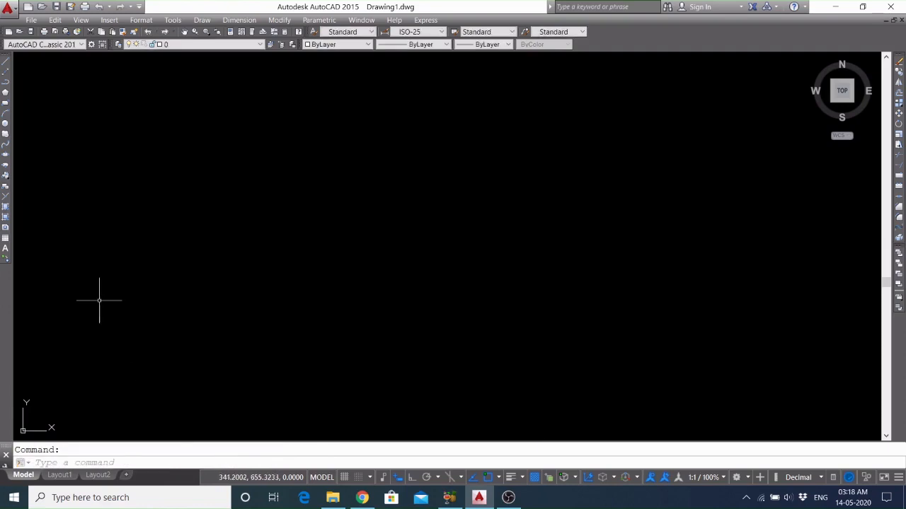
Check which layers remain in the layer list without changing the current layer
text(i)
key(Escape)
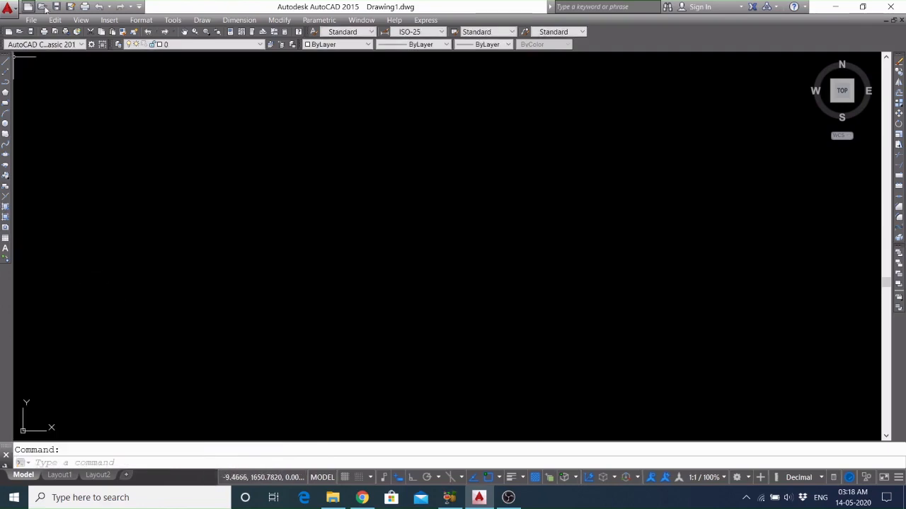
click(186, 44)
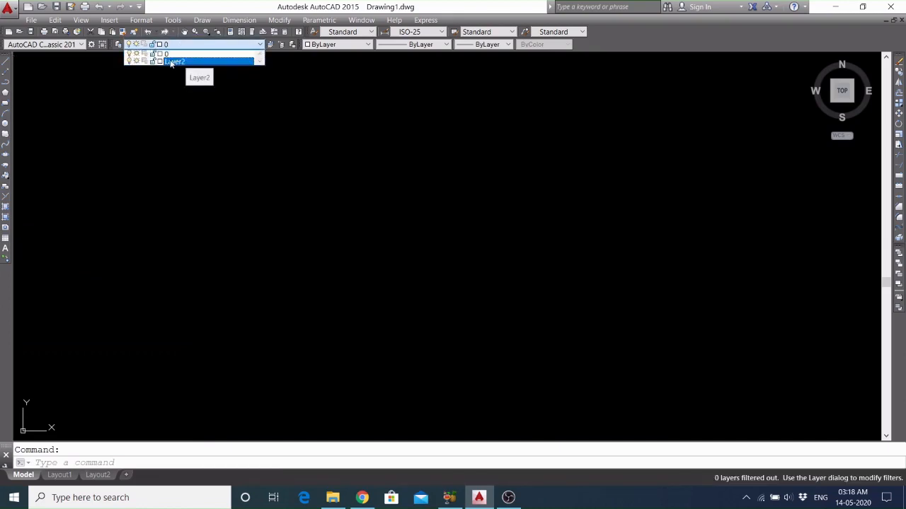
click(340, 274)
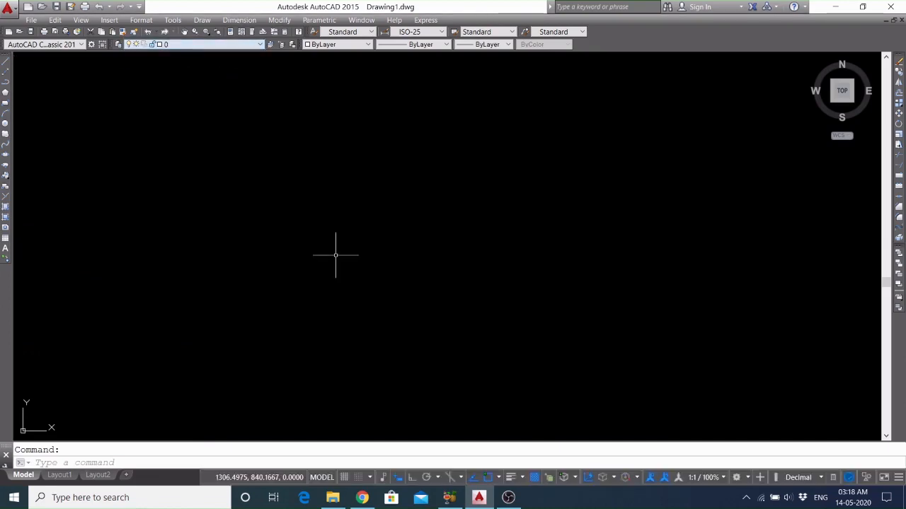
Undo the Layer1 purge and the current-layer change, then check the layer list
text(u)
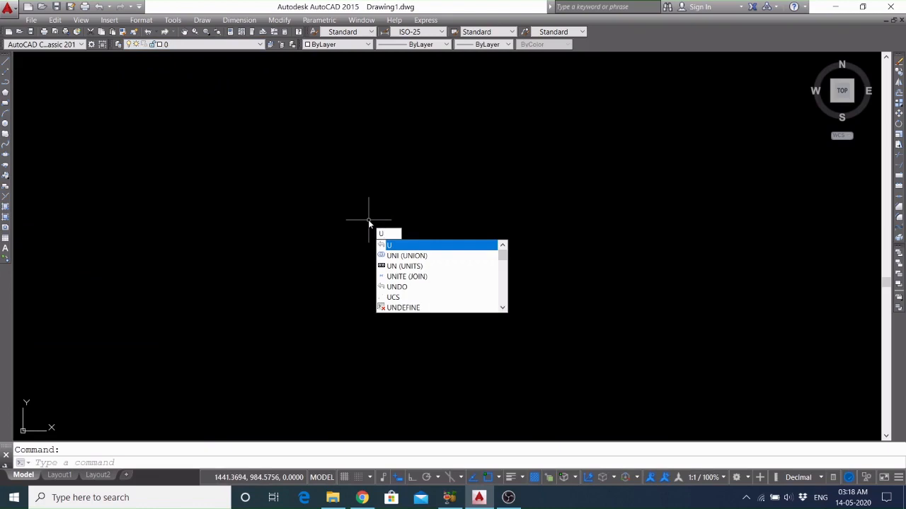
key(Return)
text(u)
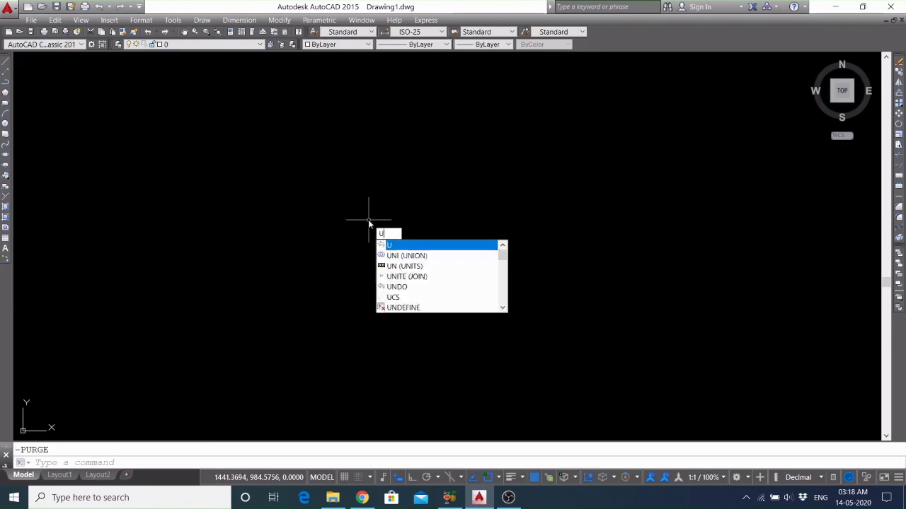
key(Return)
click(213, 44)
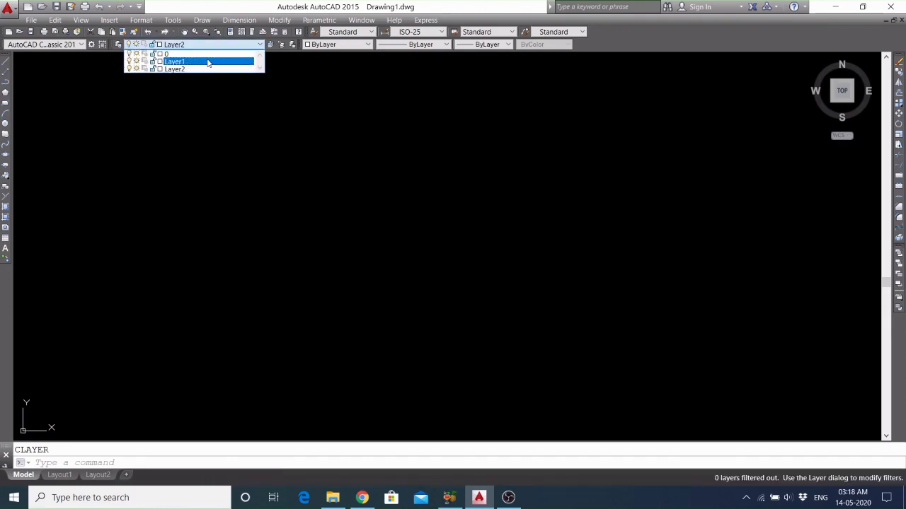
click(280, 152)
Inspect the purgeable layers with PURGE, highlighting Layer1, and close the dialog without purging
text(pu)
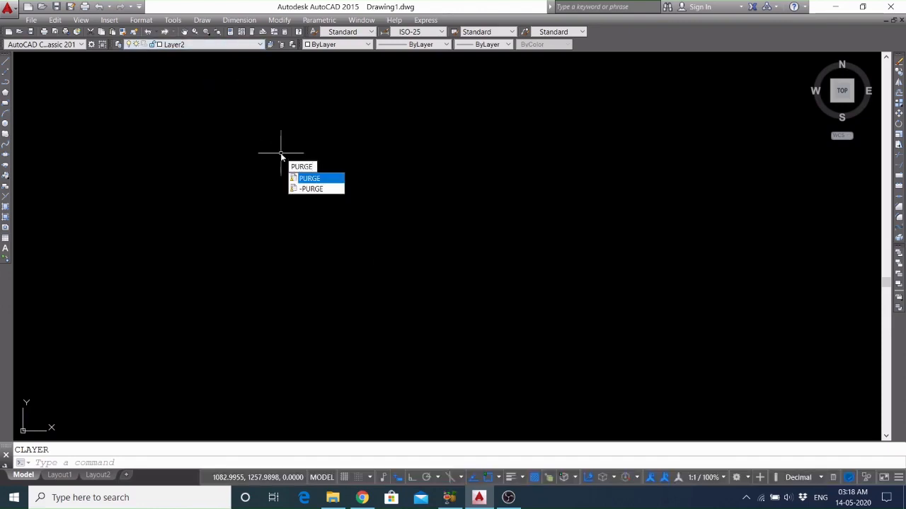
key(Return)
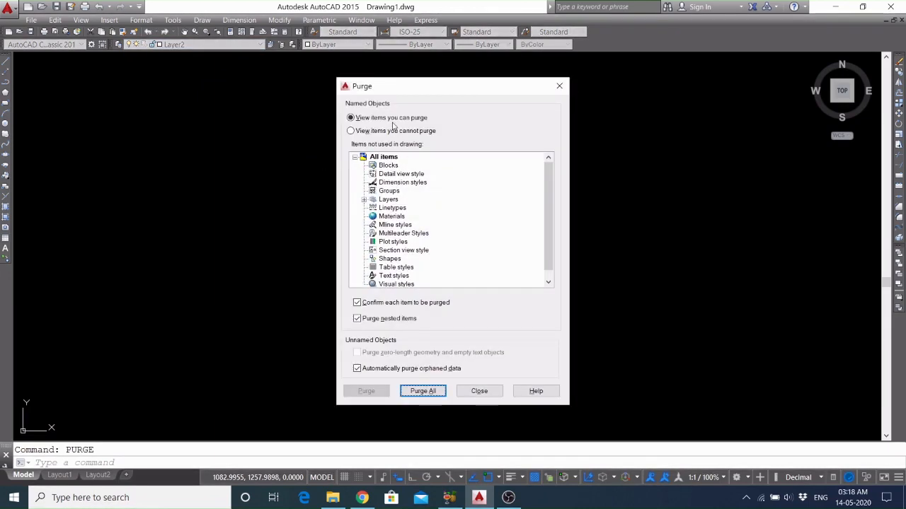
click(364, 200)
click(397, 208)
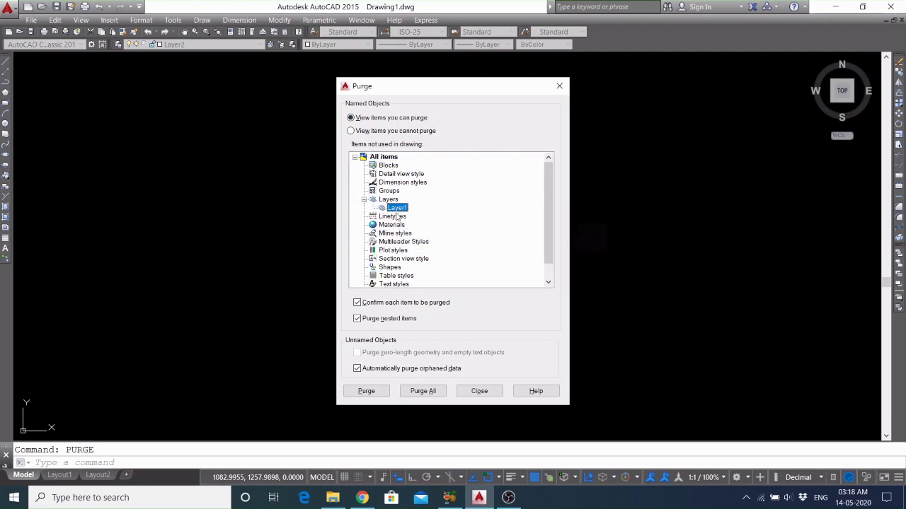
click(479, 391)
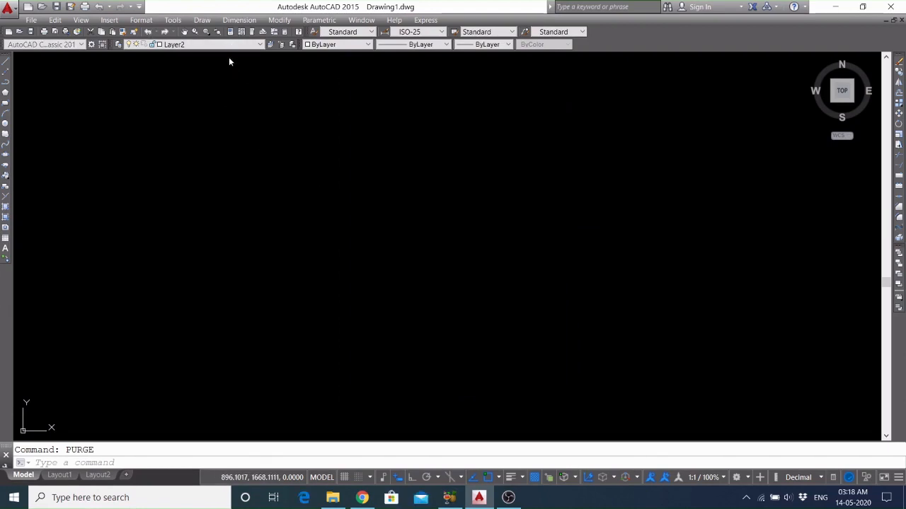
Make layer 0 the current layer
click(242, 32)
click(188, 135)
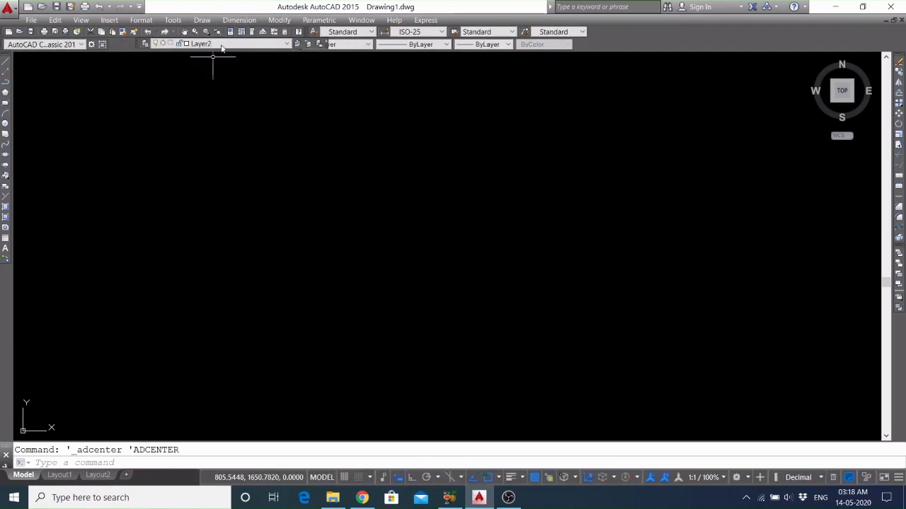
click(221, 44)
click(227, 56)
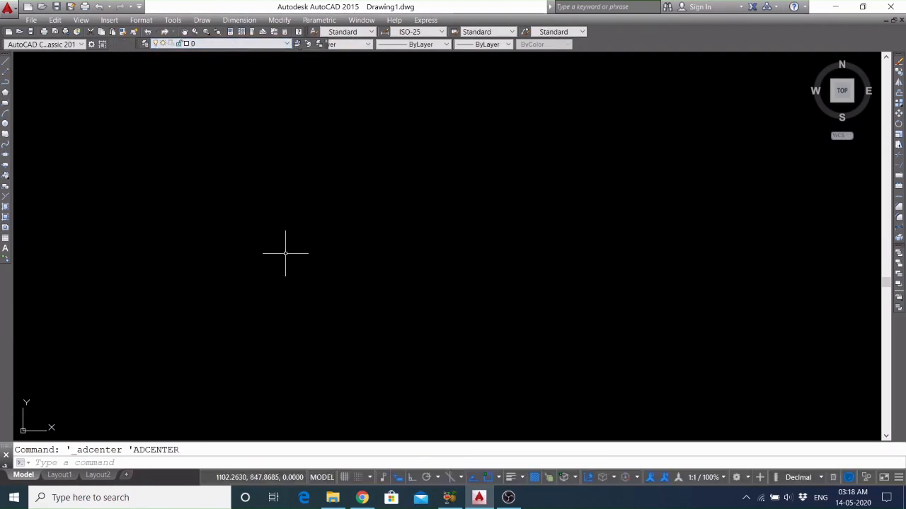
Purge all unused layers, Layer1 and Layer2, together with PURGE and check the layer list
text(-PURGE)
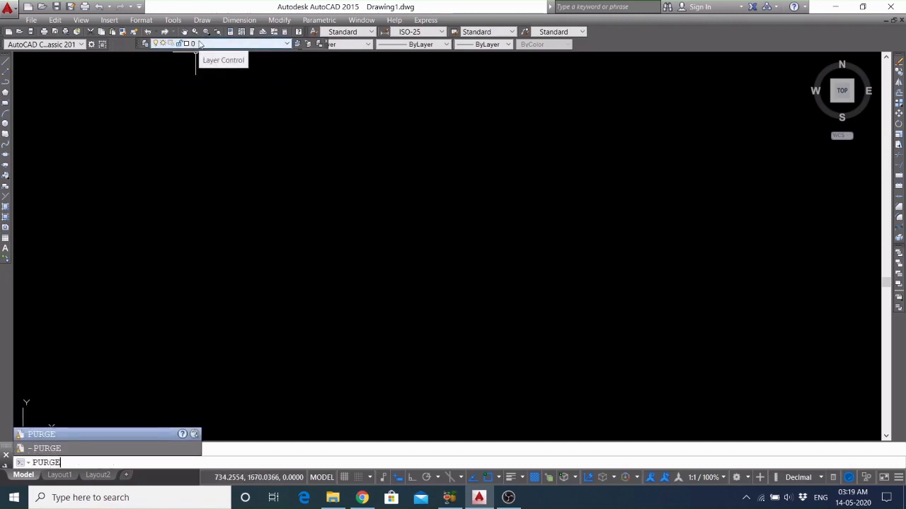
key(Return)
click(363, 199)
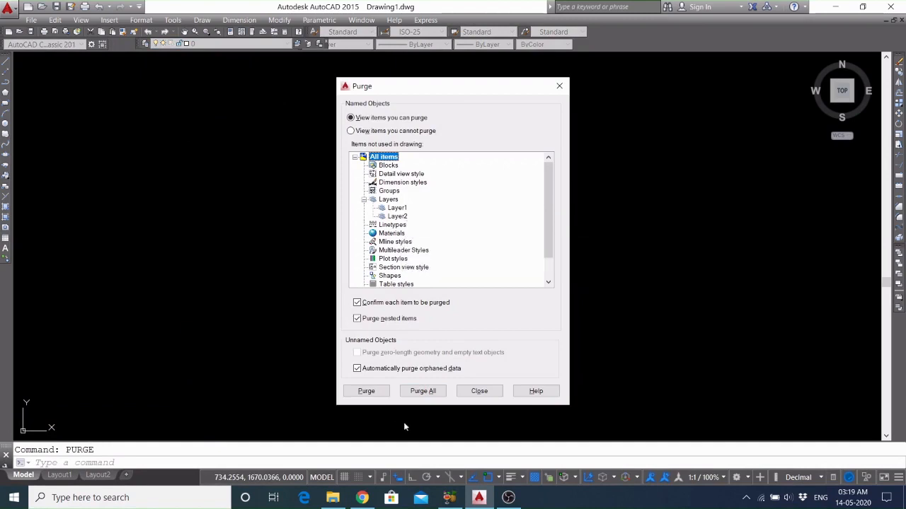
click(388, 200)
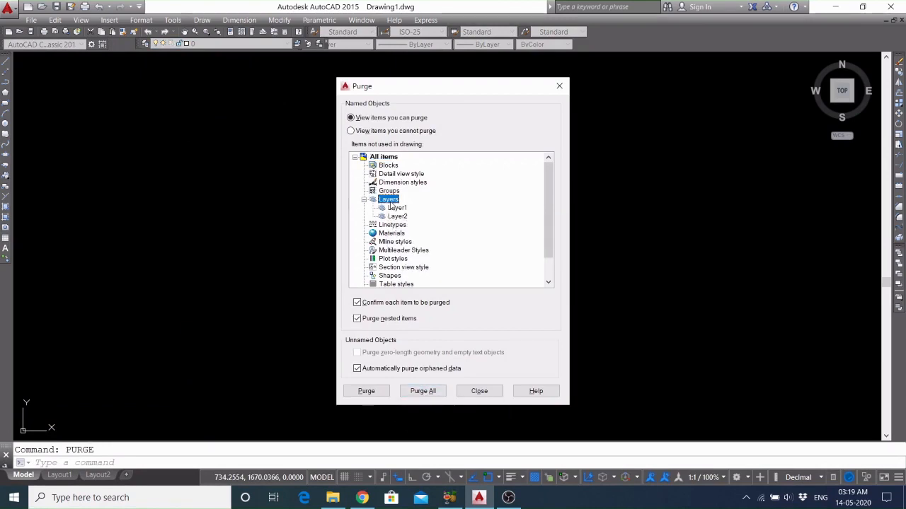
click(423, 391)
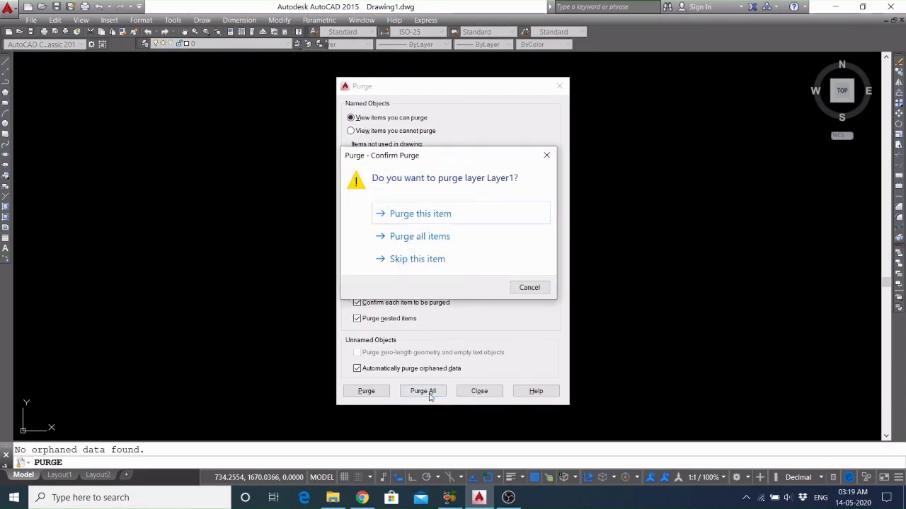
click(424, 238)
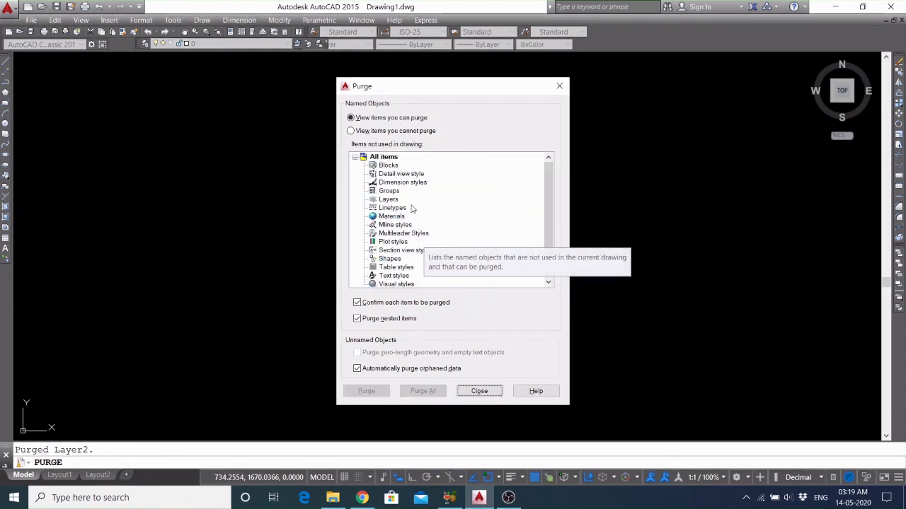
click(479, 391)
click(227, 44)
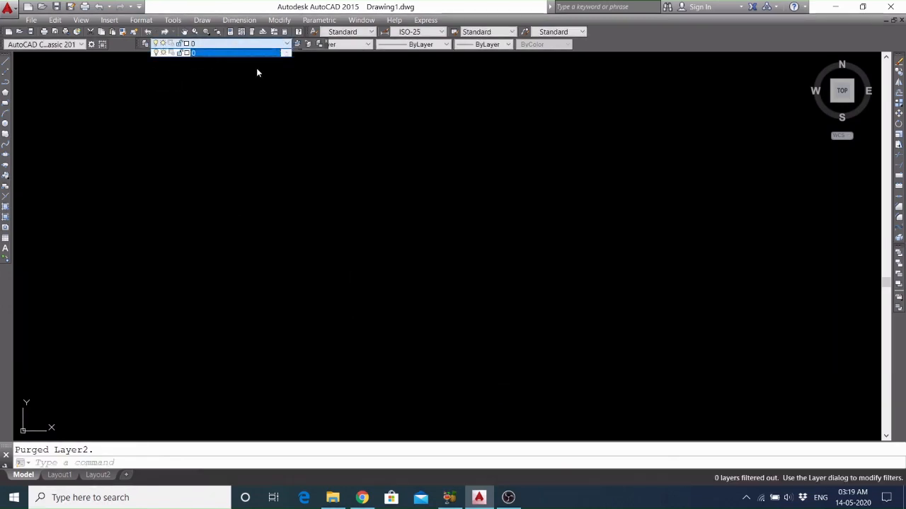
click(211, 90)
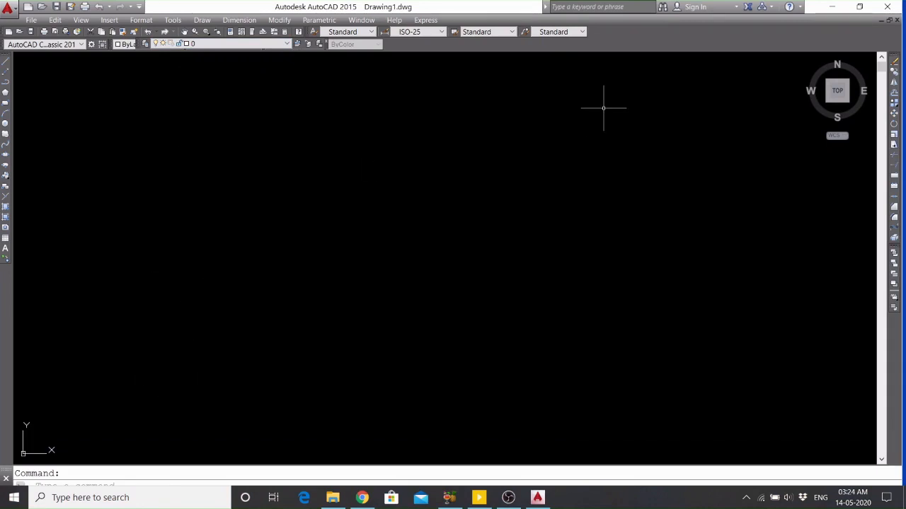
Draw a rectangle in the upper part of the drawing and a circle below it
click(5, 104)
click(145, 97)
click(290, 189)
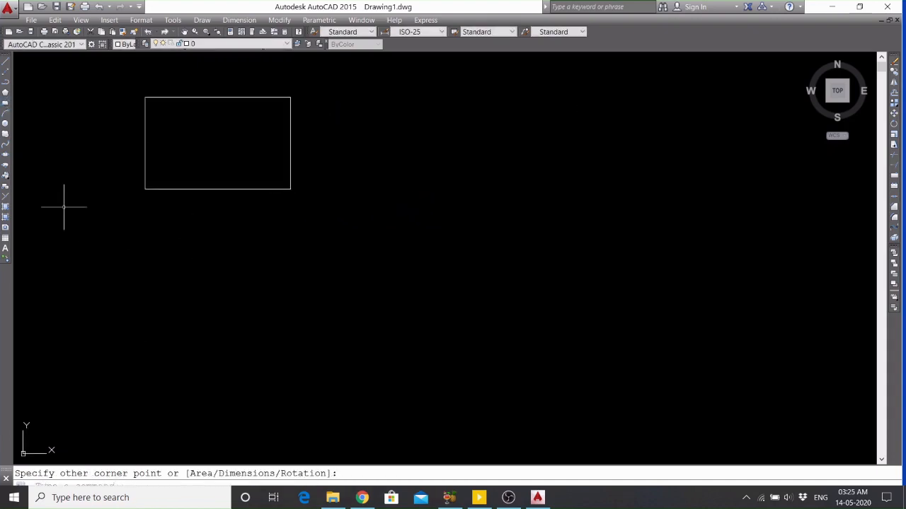
click(5, 123)
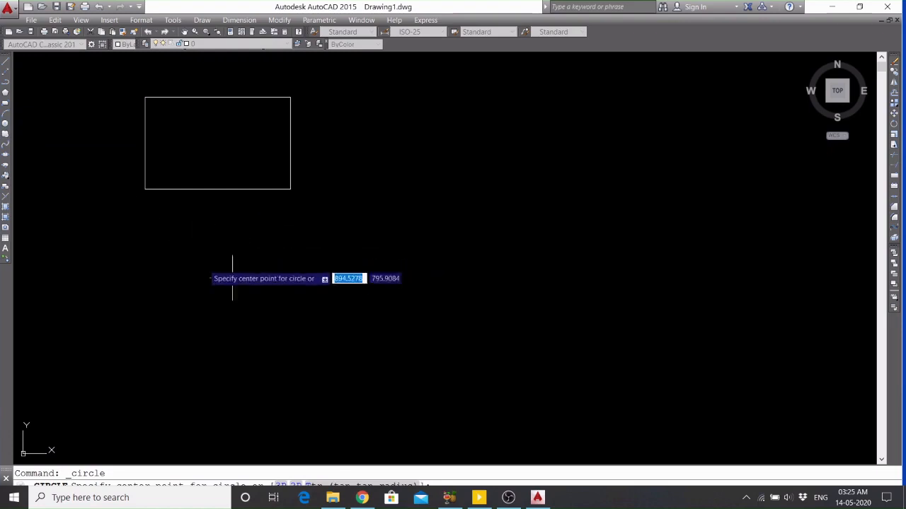
click(174, 242)
click(182, 282)
Copy the circle five times to form two loose rows of three circles below the rectangle
click(244, 225)
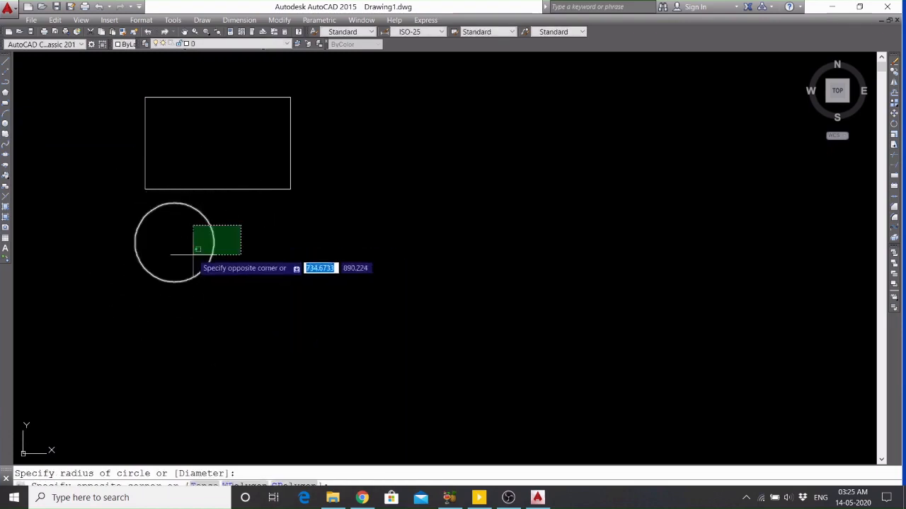
click(192, 256)
click(894, 78)
click(224, 340)
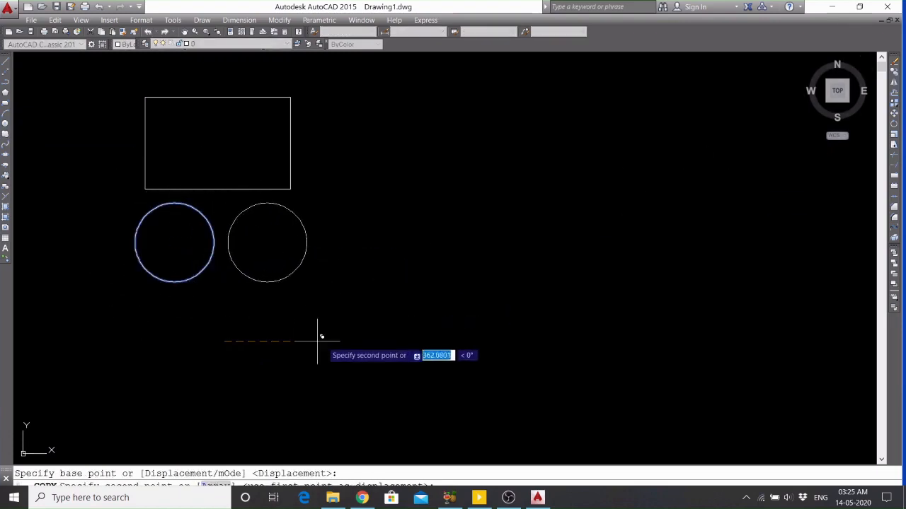
click(336, 340)
click(273, 418)
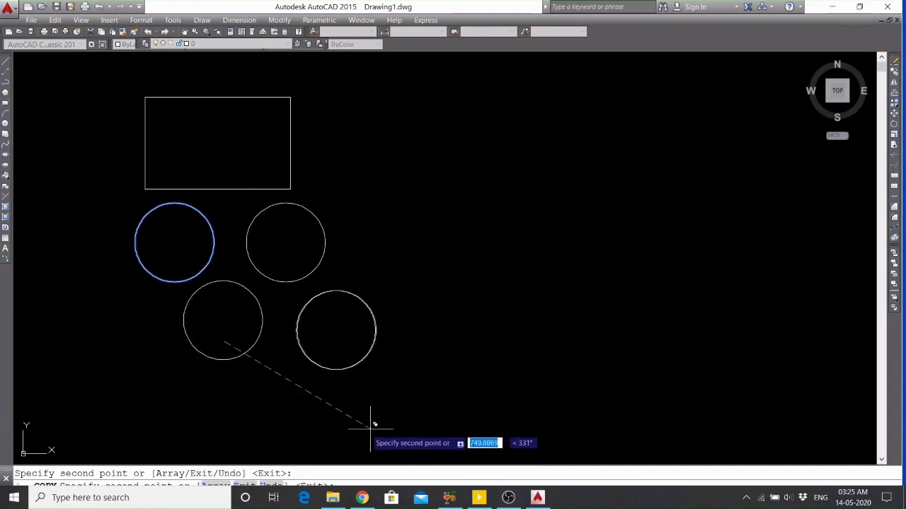
click(386, 428)
click(150, 431)
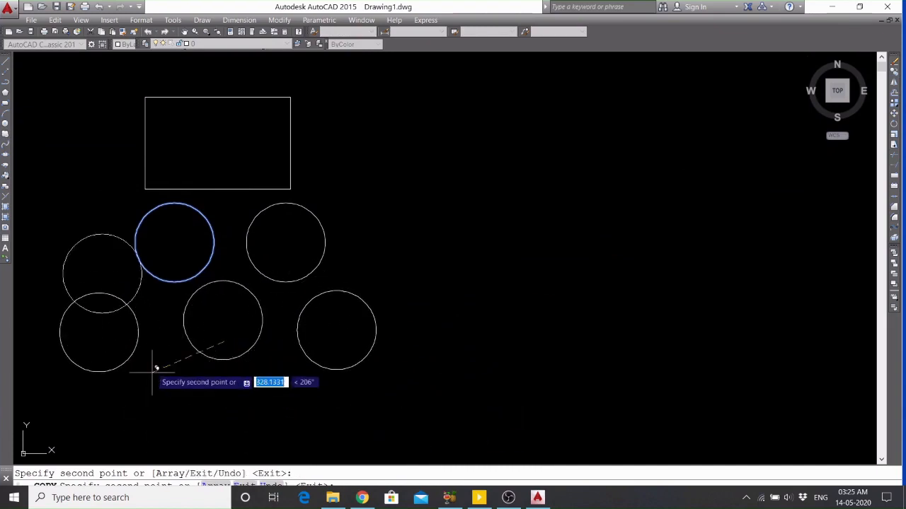
click(112, 338)
right_click(380, 286)
click(405, 294)
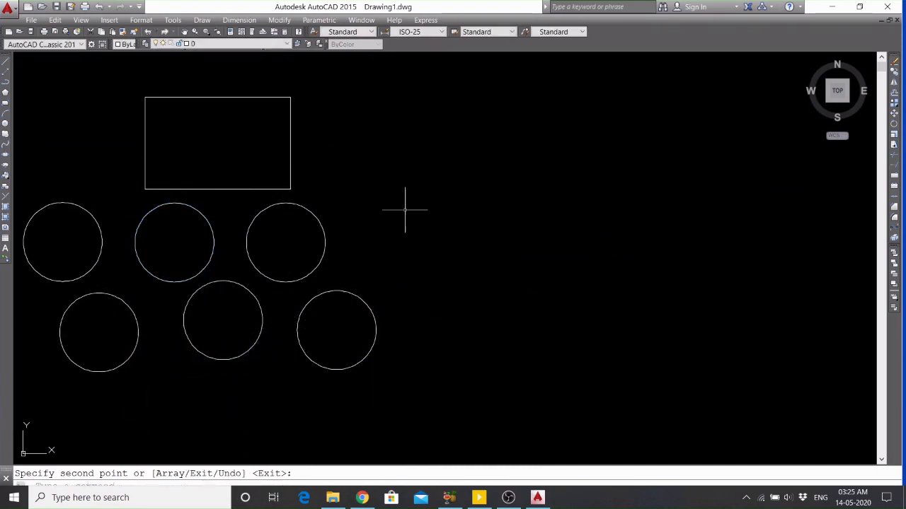
Copy the rectangle once, placing the duplicate beside it on its right at about the same height
click(290, 131)
click(235, 130)
click(894, 72)
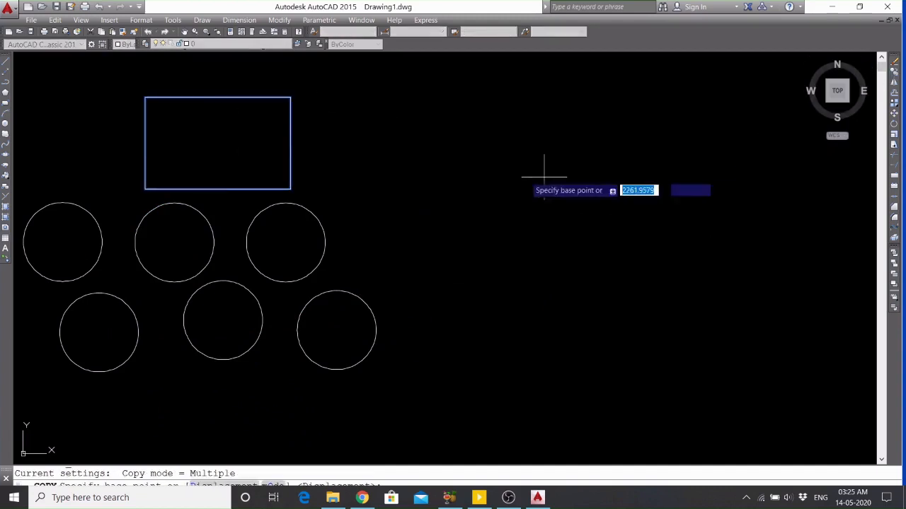
click(427, 177)
Draw a single nearly horizontal line in the empty area to the right of the circles
click(6, 62)
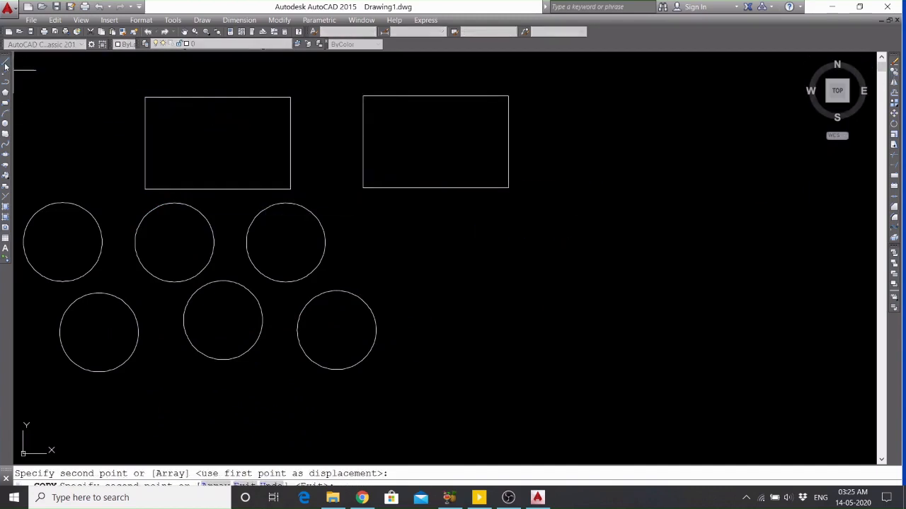
click(489, 279)
click(693, 278)
key(Return)
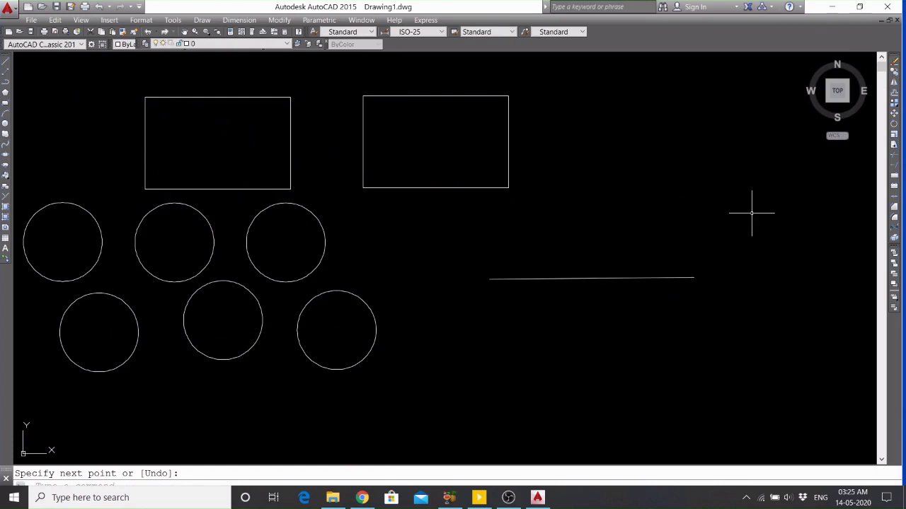
Define a block named l from the line, with its base point at the line's left end
text(b)
key(Return)
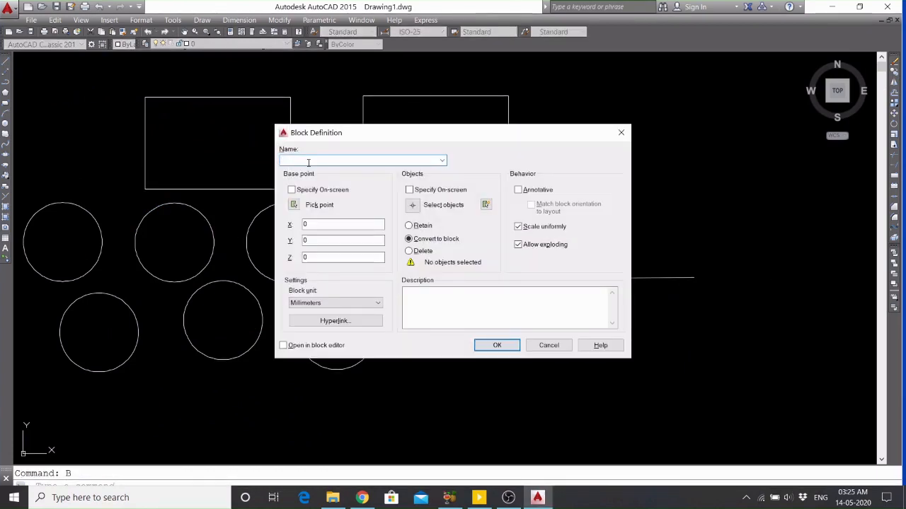
key(Return)
click(462, 257)
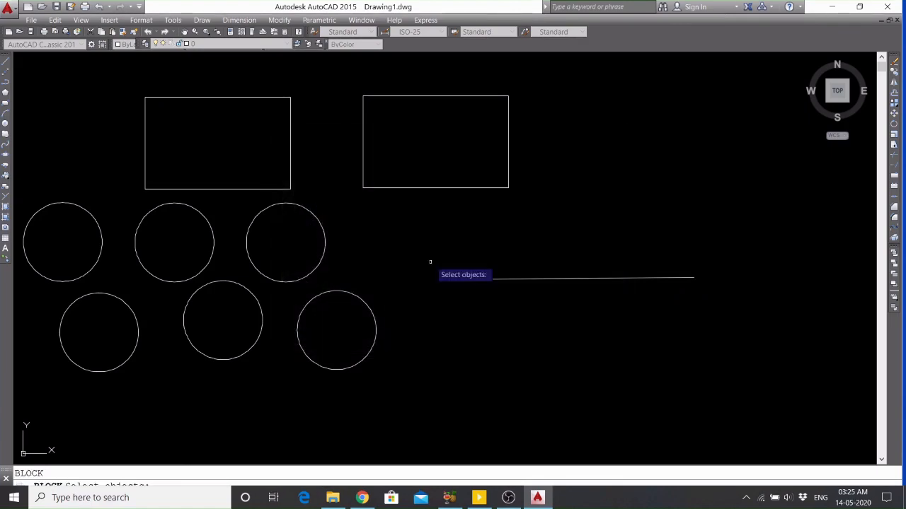
click(582, 247)
click(494, 322)
key(Return)
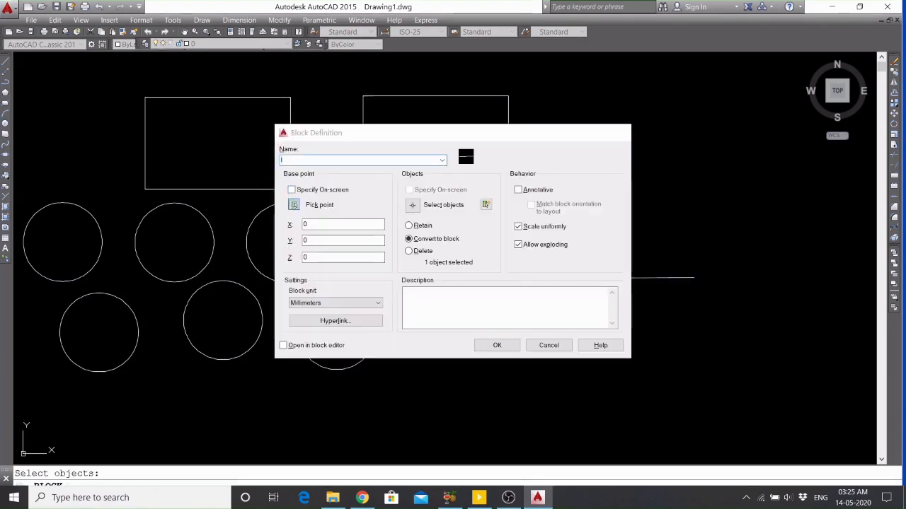
click(293, 204)
click(487, 277)
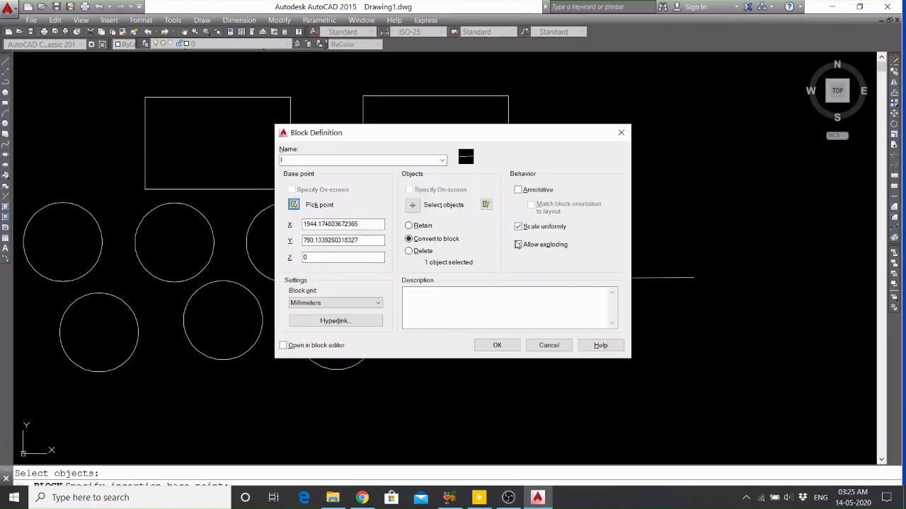
click(497, 346)
Define a block named r from both rectangles, with its base point at the left rectangle's lower-right corner
text(b)
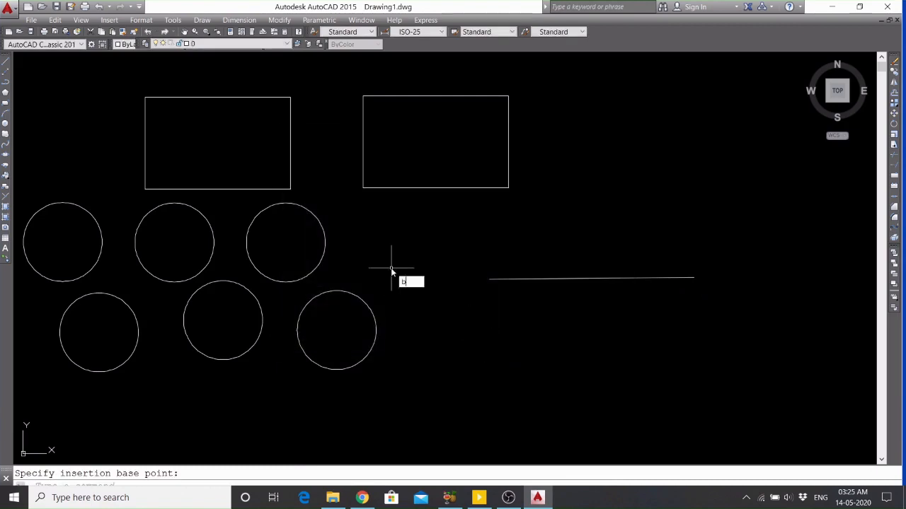
key(Return)
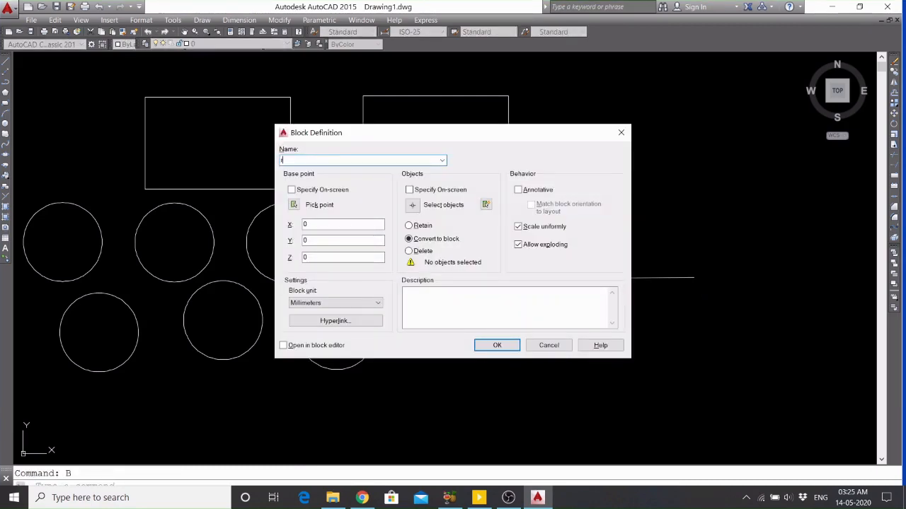
key(Return)
click(461, 257)
click(573, 125)
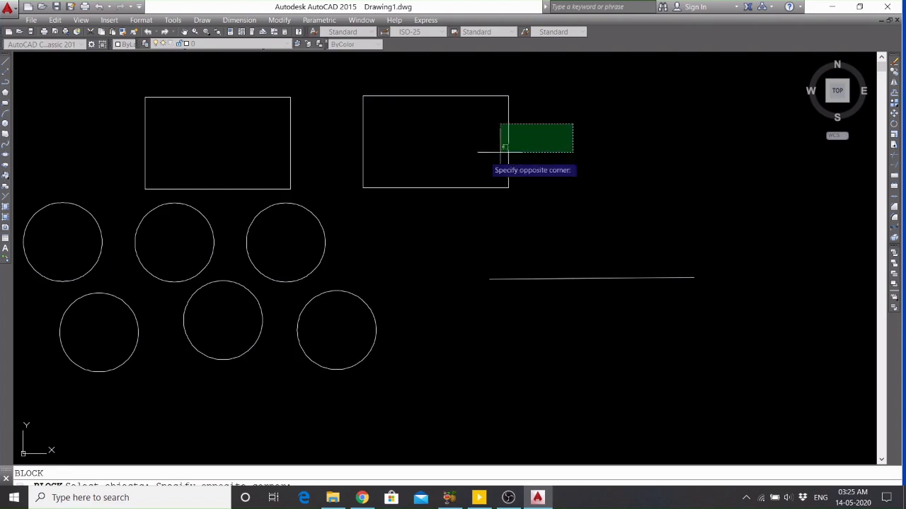
click(276, 153)
key(Return)
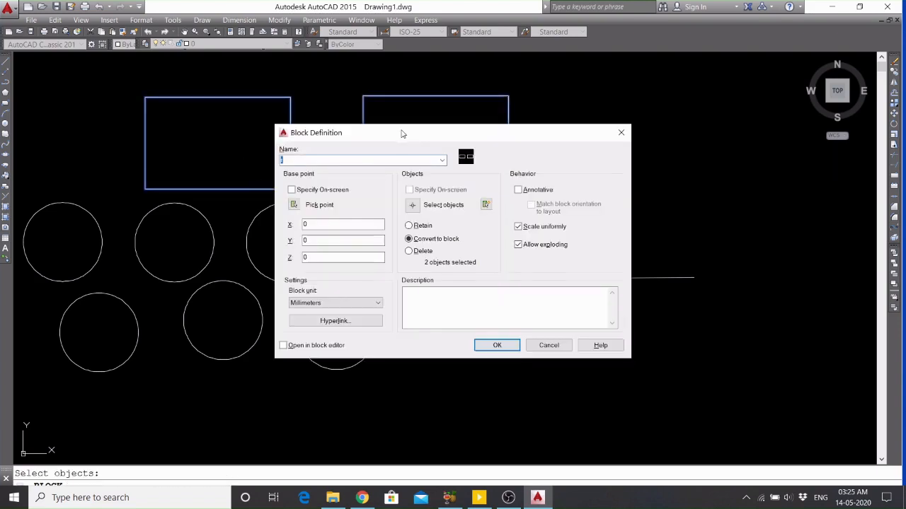
click(294, 204)
click(291, 189)
click(487, 344)
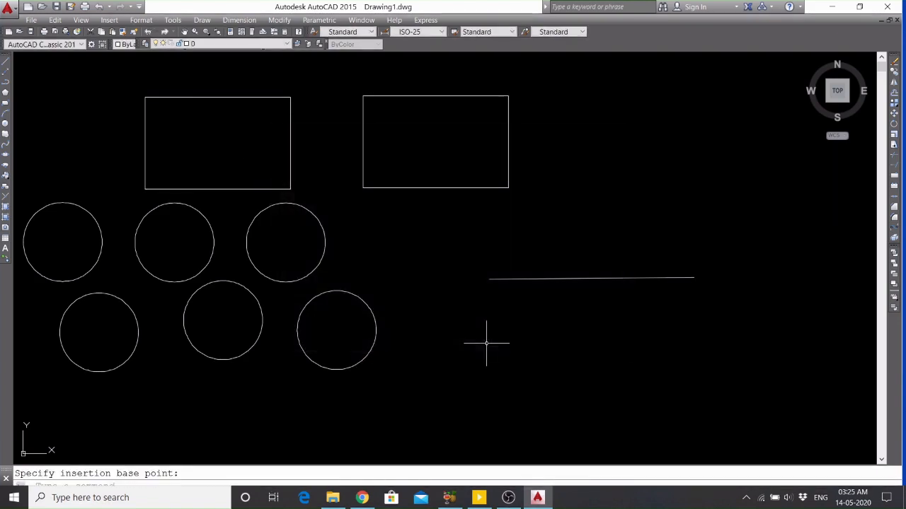
Define a block named c from all six circles, with its base point at the centre of the upper-right circle
text(b)
key(Return)
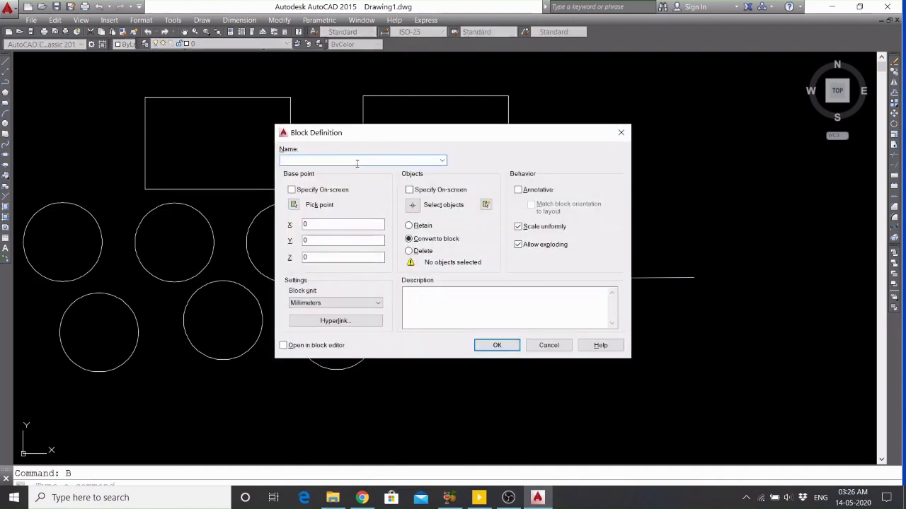
text(c)
click(301, 205)
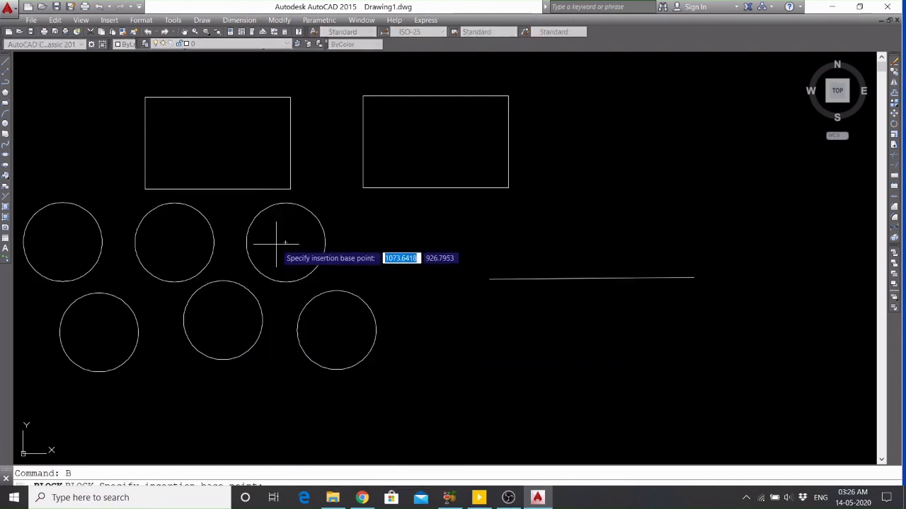
click(287, 240)
click(412, 204)
click(404, 239)
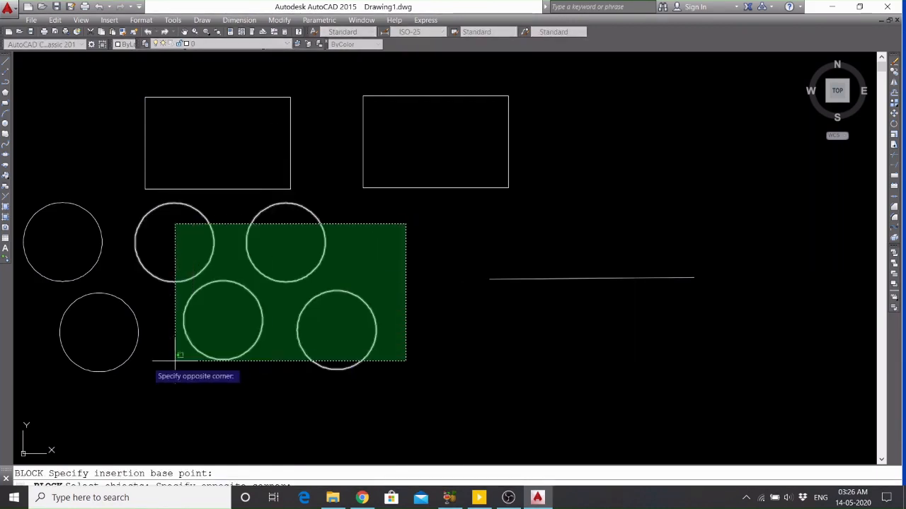
click(67, 375)
key(Return)
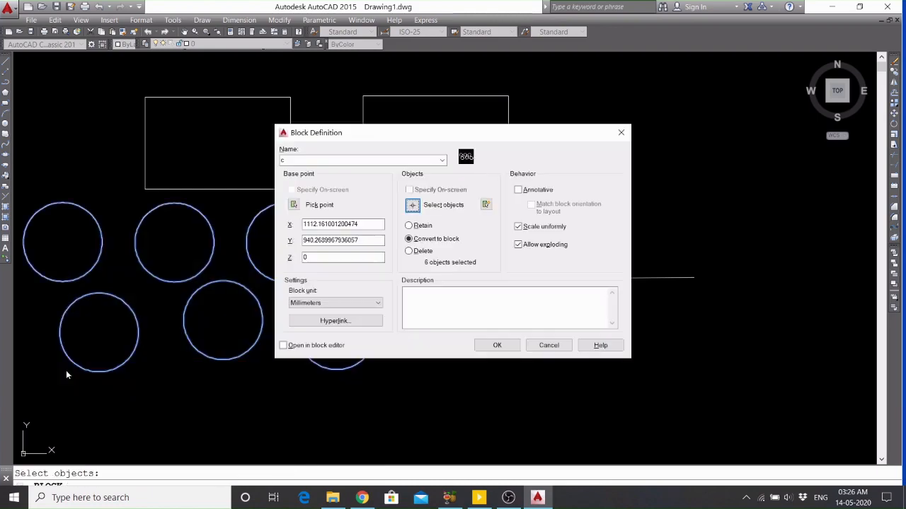
click(498, 346)
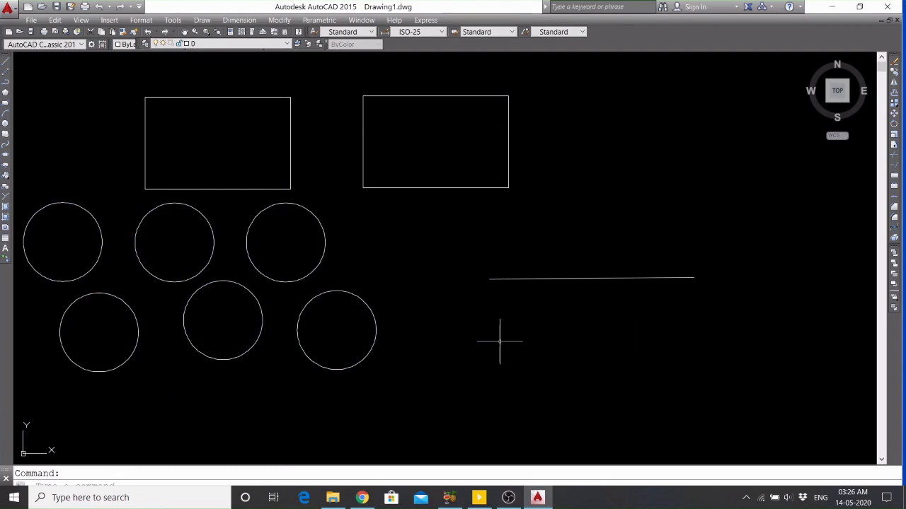
Restore and re-maximize the program window to bring the full command line and status bar into view
click(859, 6)
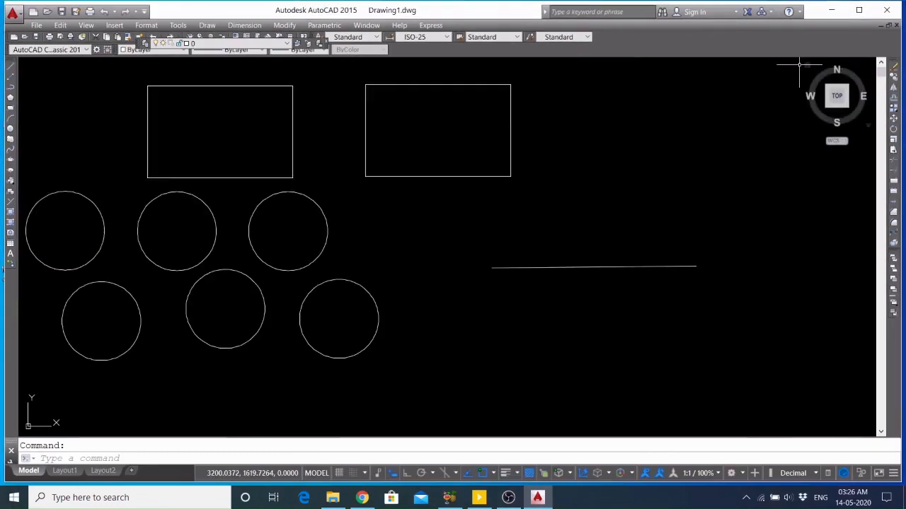
click(859, 10)
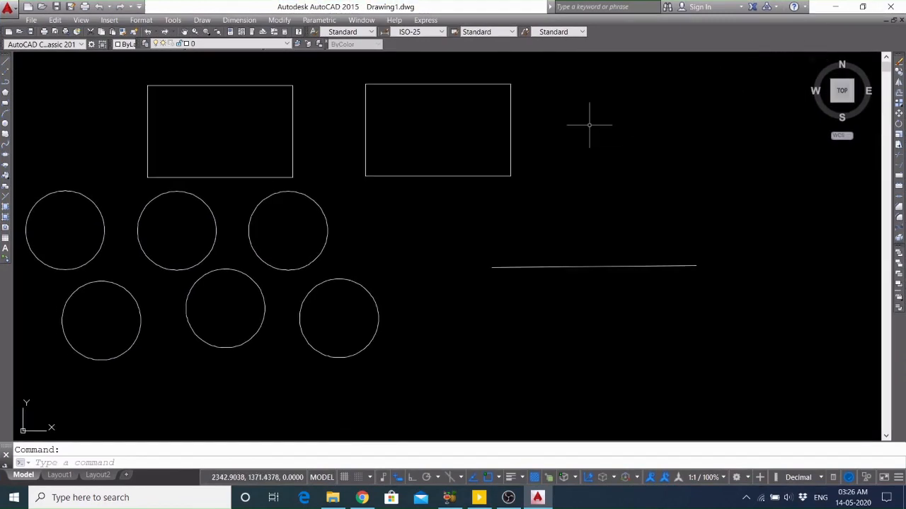
text(BLOCK)
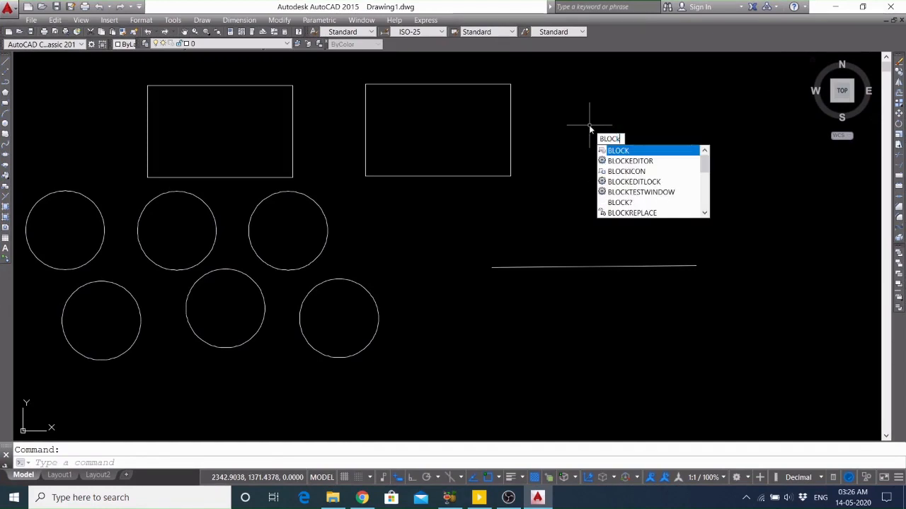
text(coun)
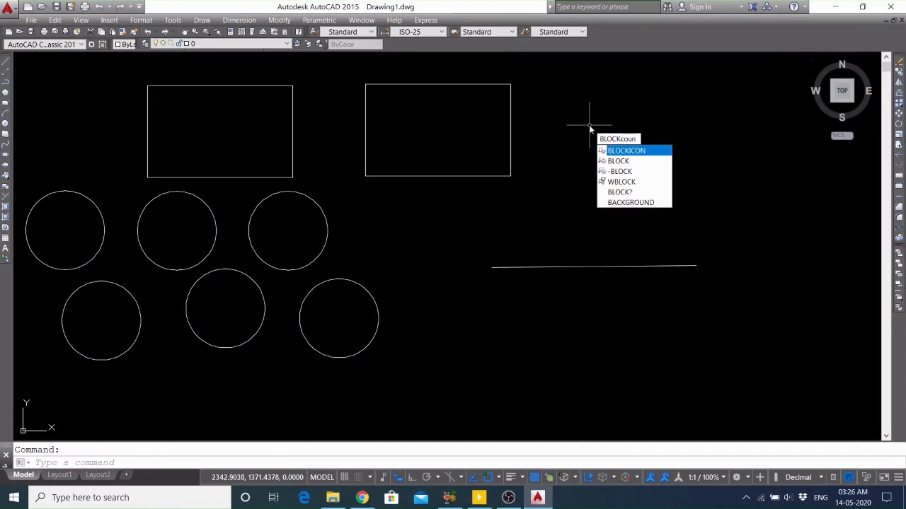
key(BackSpace)
key(BackSpace)
key(BackSpace)
key(BackSpace)
key(Return)
text(count)
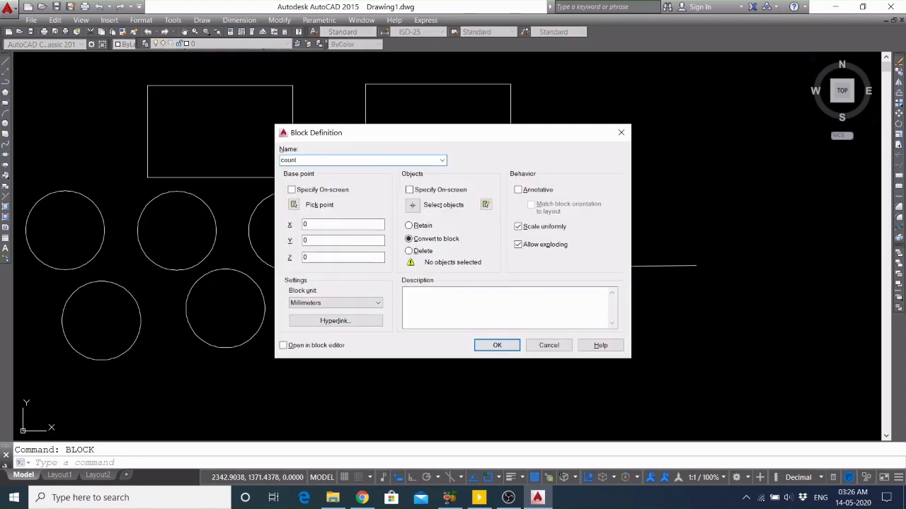
key(Return)
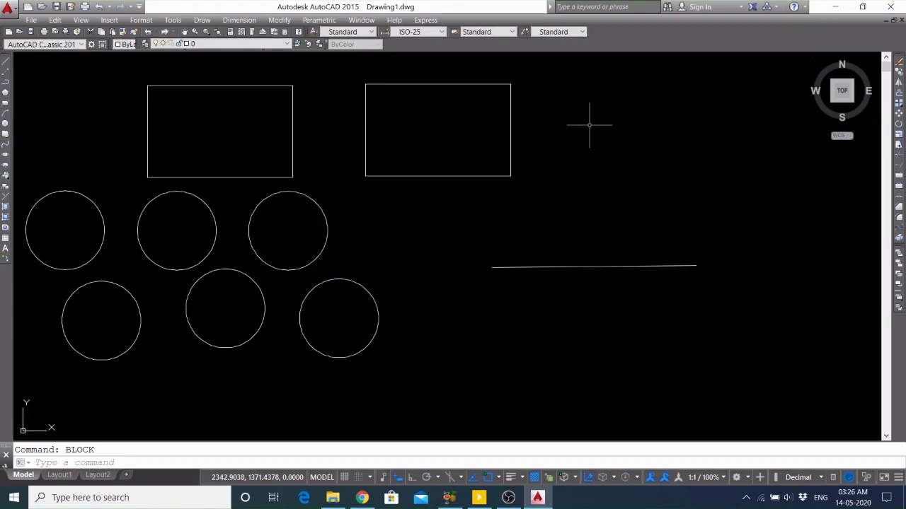
text(block)
key(Return)
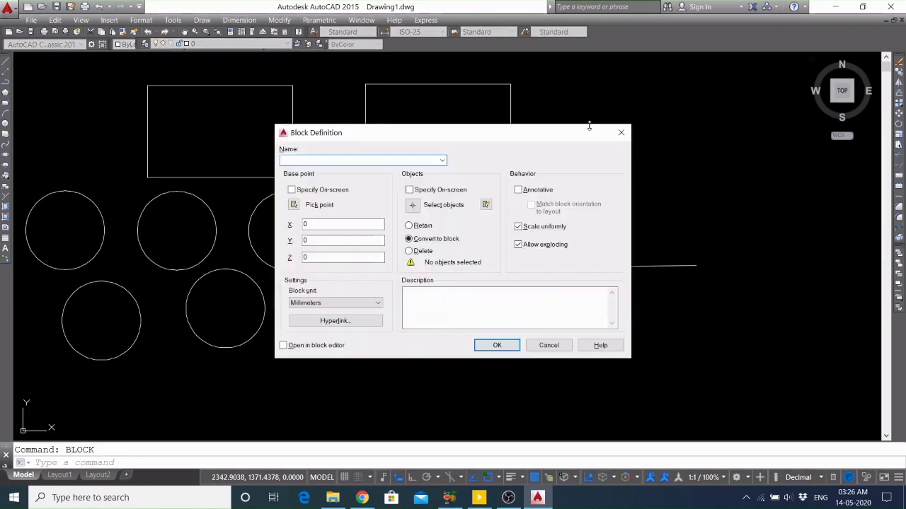
key(Escape)
Count the block insertions among all the rectangles, circles and the line with BCOUNT
text(bcount)
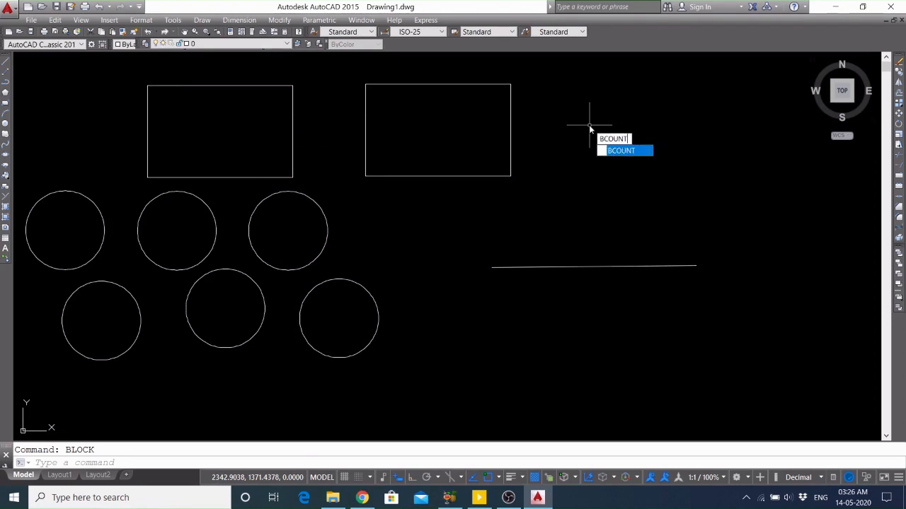
key(Return)
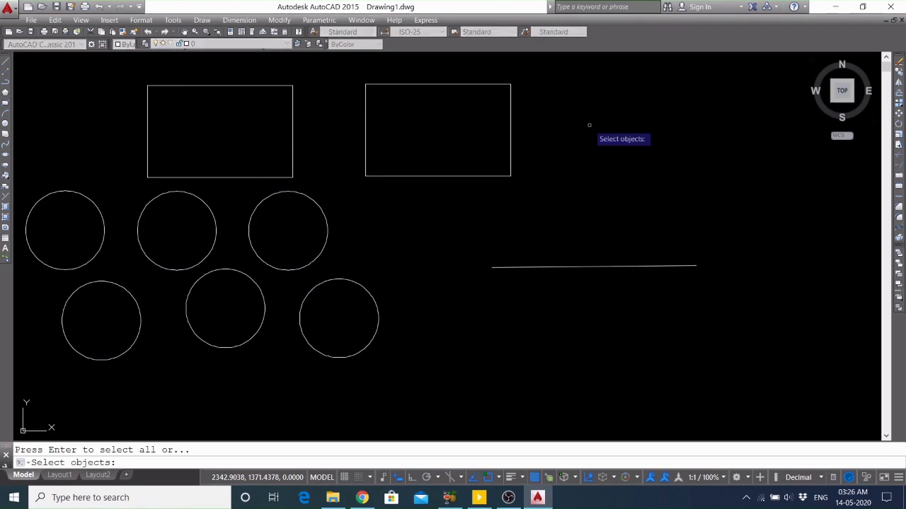
click(644, 107)
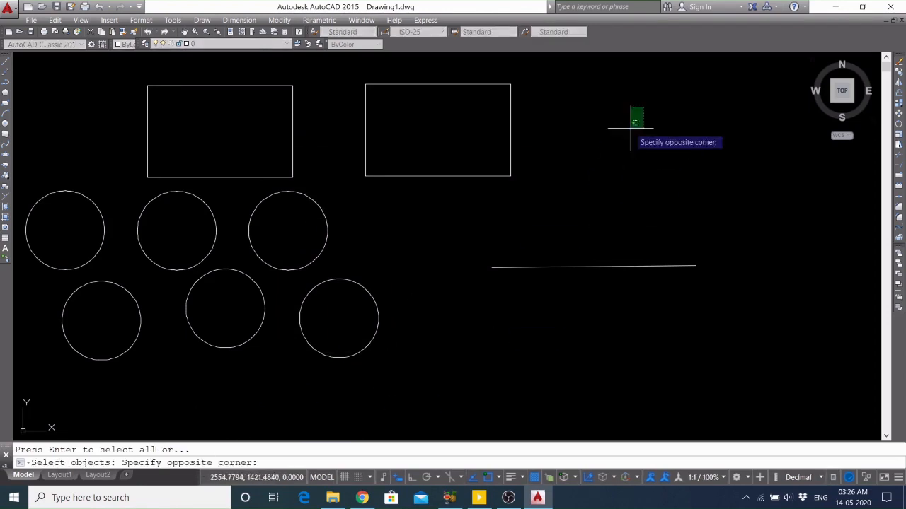
click(63, 366)
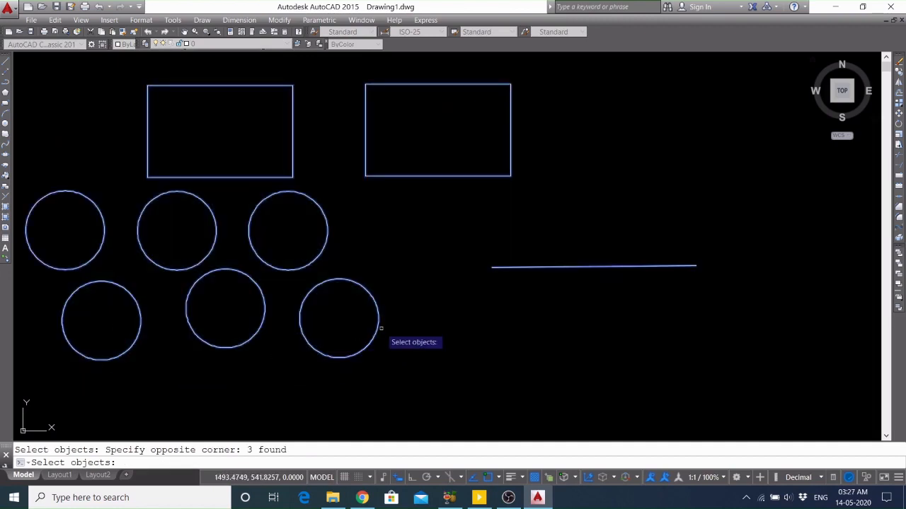
key(Escape)
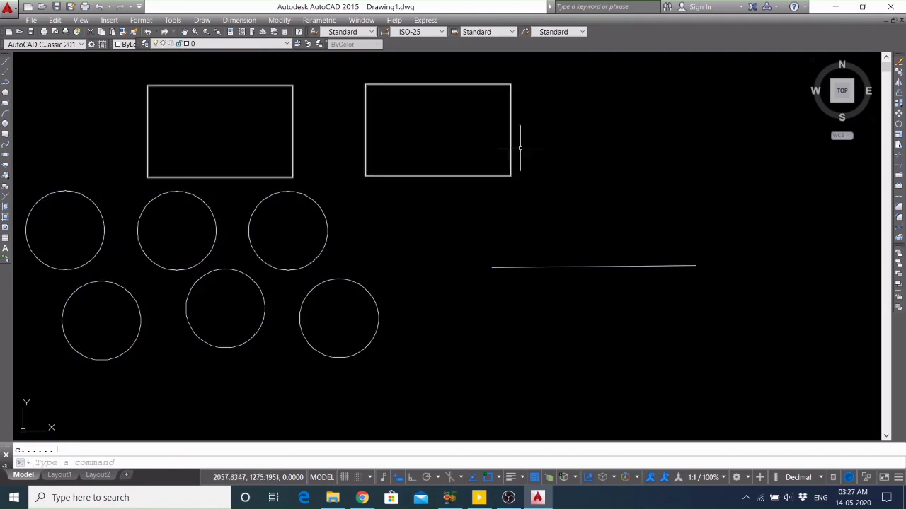
Copy the rectangle block r once into the empty area below the line
click(899, 72)
click(561, 115)
click(484, 151)
right_click(465, 115)
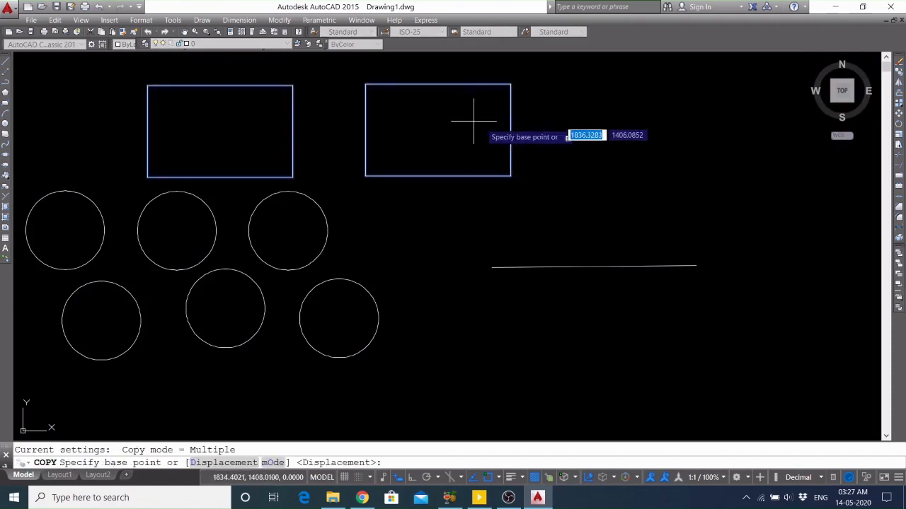
click(436, 147)
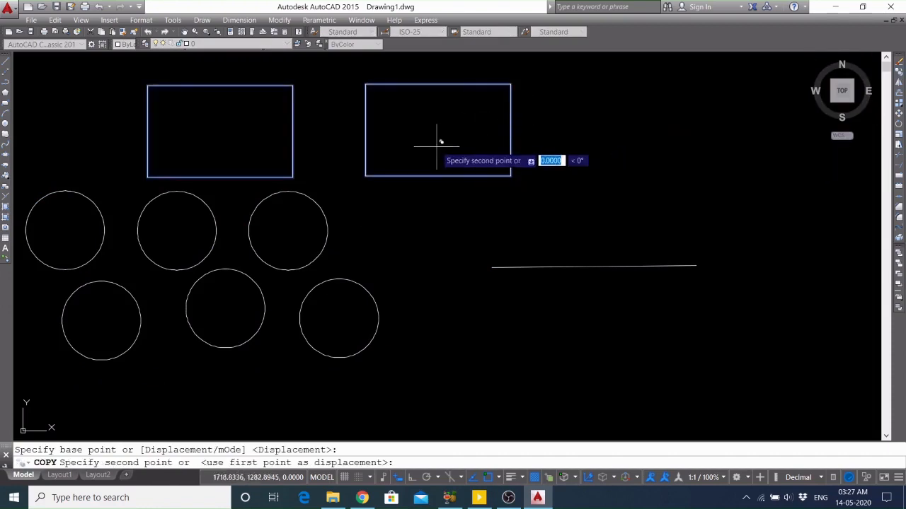
click(697, 368)
right_click(673, 228)
click(684, 228)
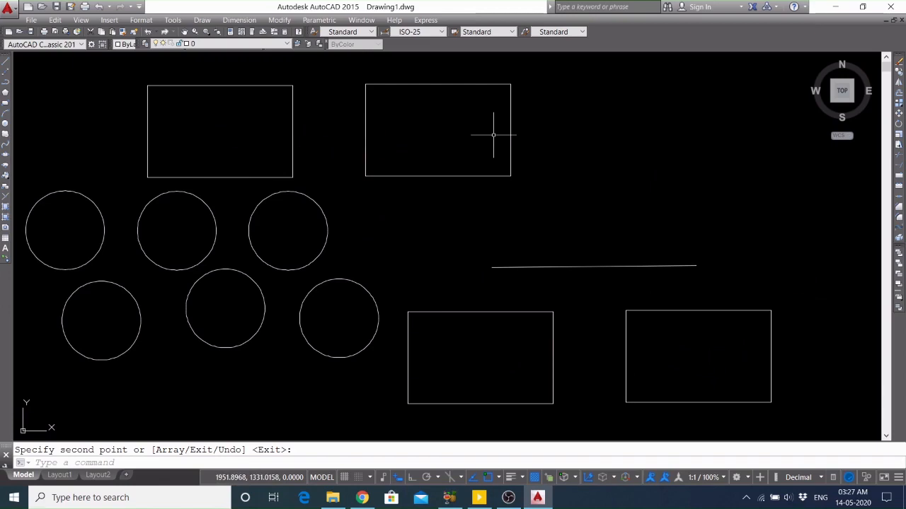
Count the block insertions again with BCOUNT, including the copied rectangle block in the selection
text(bcount)
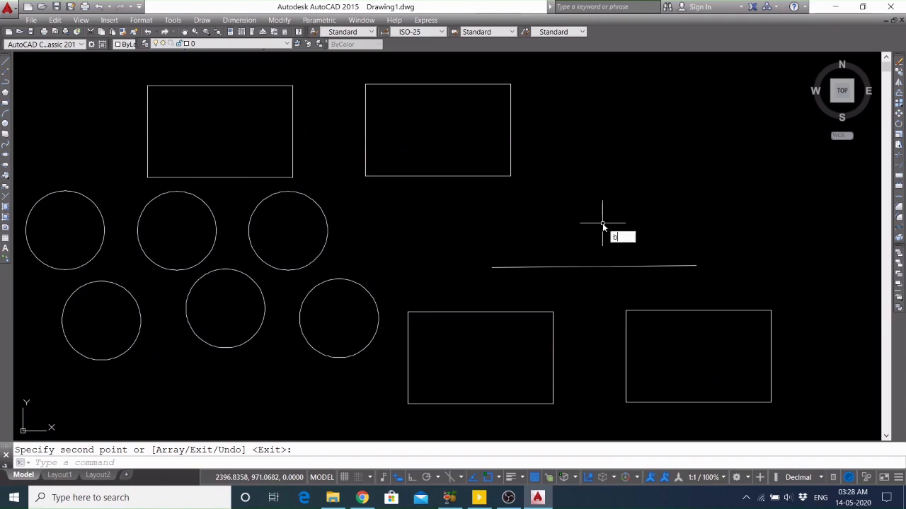
key(Return)
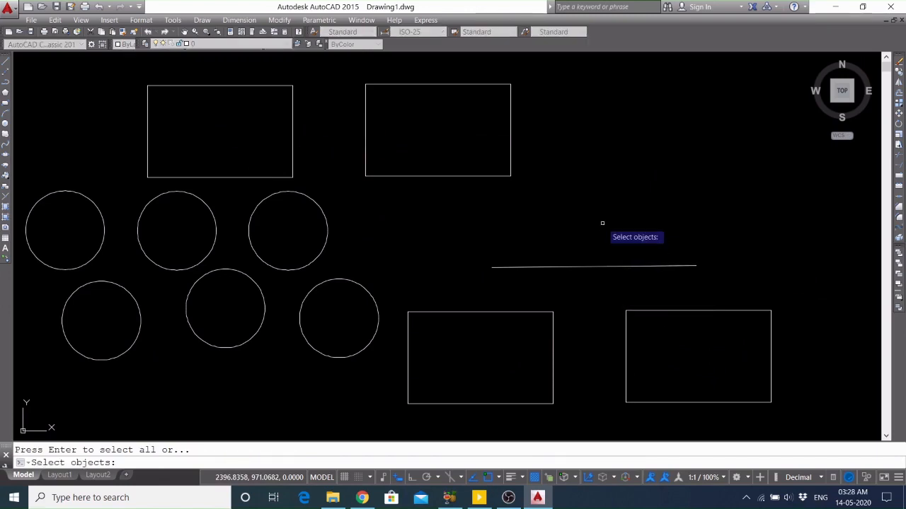
click(750, 127)
click(97, 386)
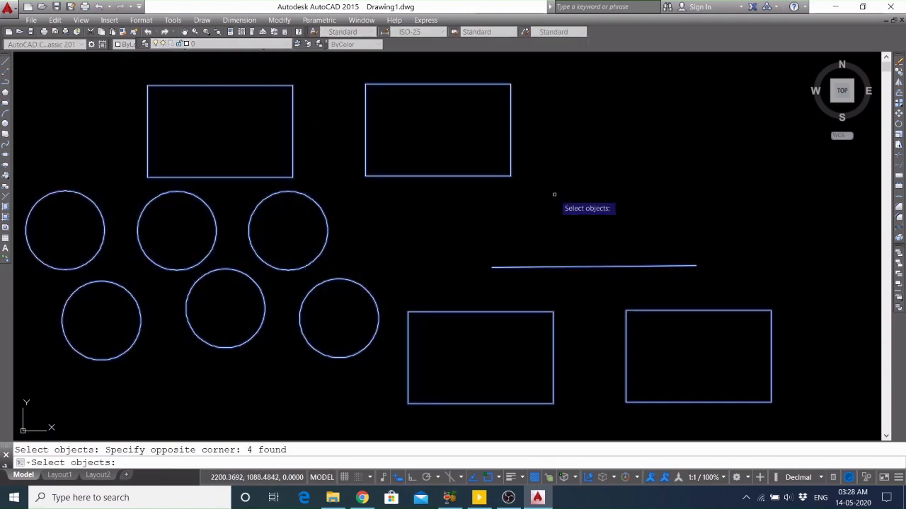
key(Return)
List the properties of all the rectangle, circle and line blocks with LIST
text(list)
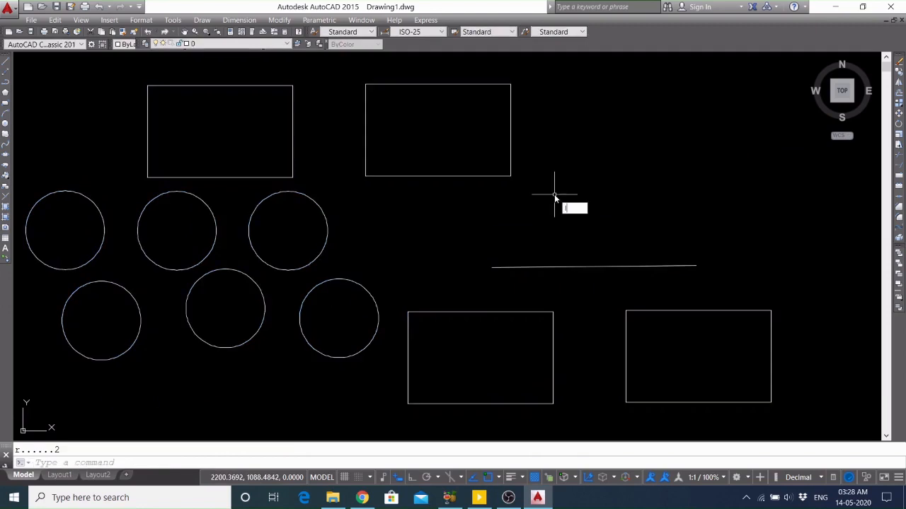
key(Return)
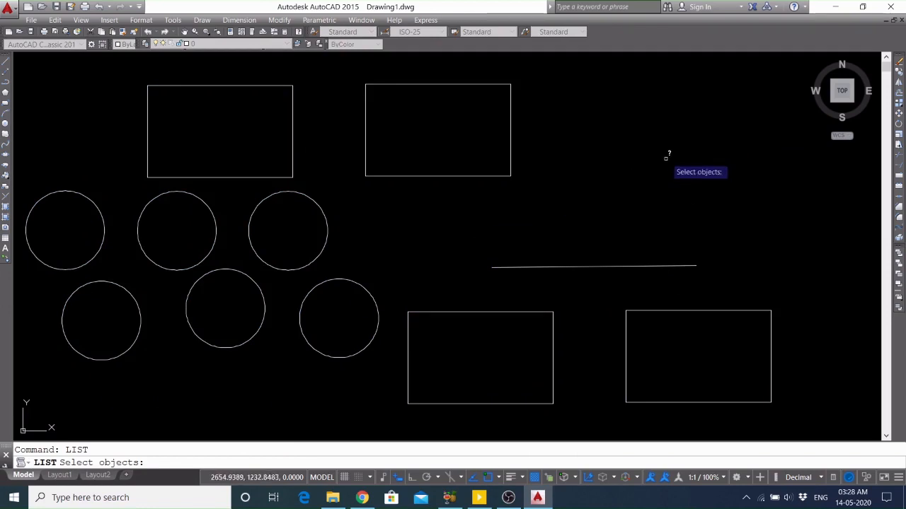
click(760, 111)
click(69, 435)
key(Return)
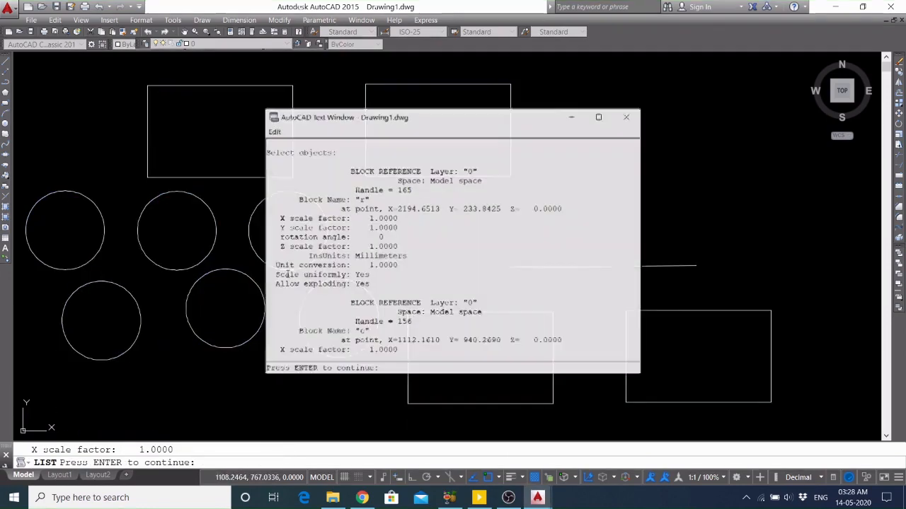
Compare the BCOUNT table and its selection line in the text window with the blocks in the drawing, and close the text window
scroll(435, 269, up, 2)
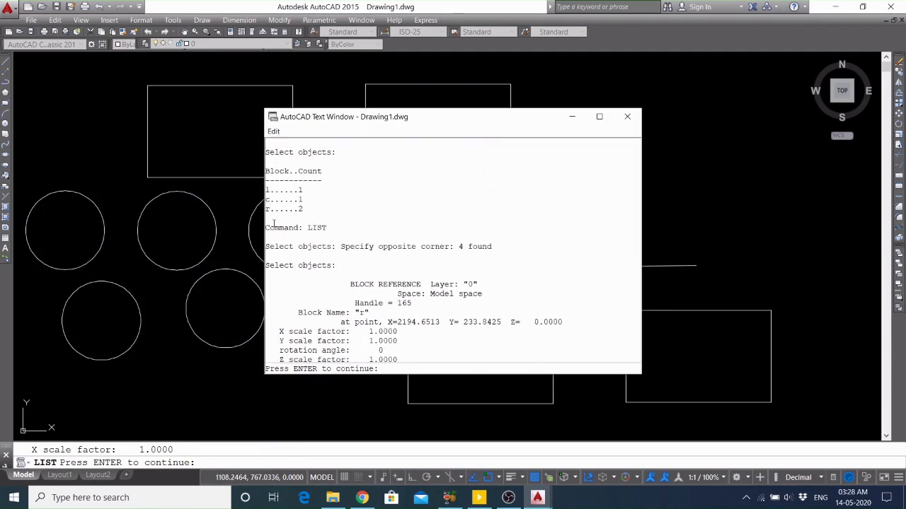
drag(398, 117, 149, 206)
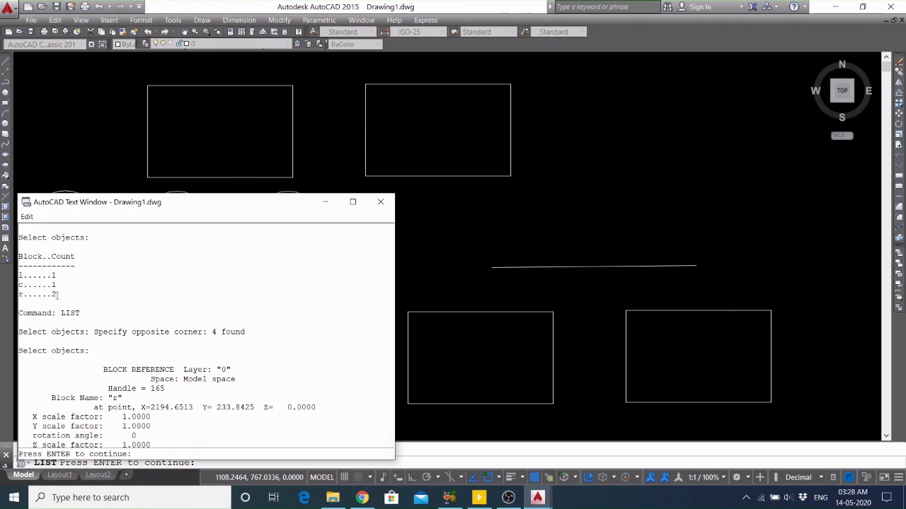
drag(137, 211, 598, 178)
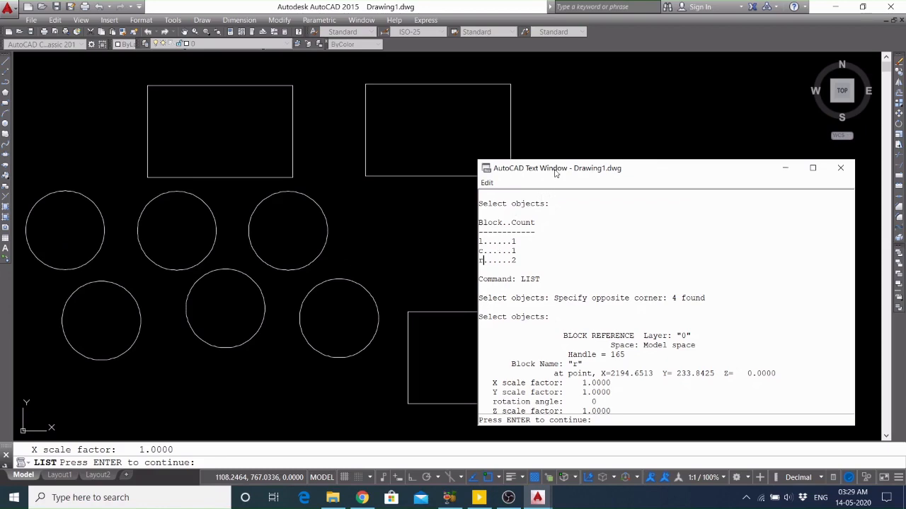
drag(612, 164, 169, 174)
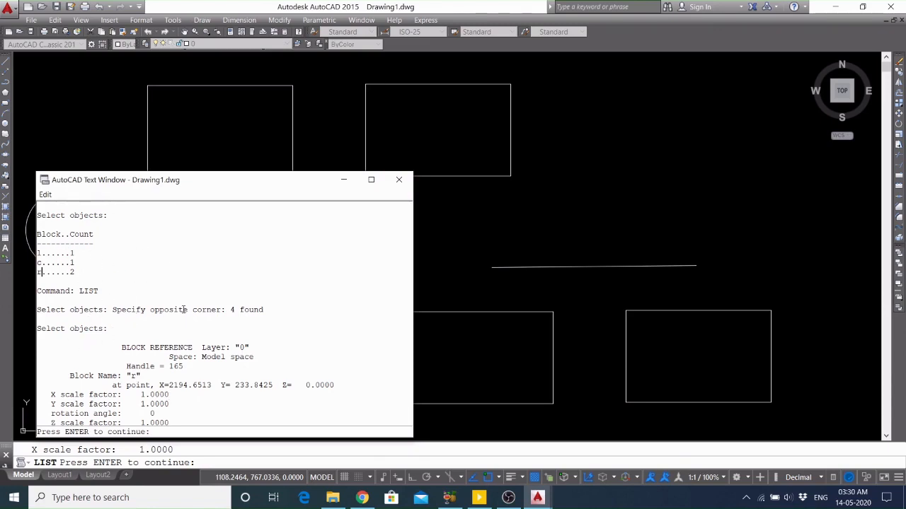
scroll(195, 332, up, 2)
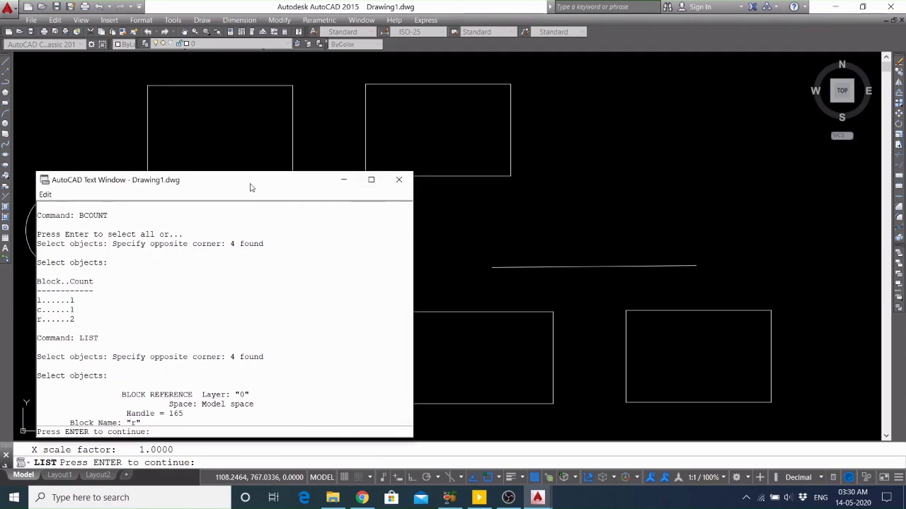
drag(250, 187, 340, 300)
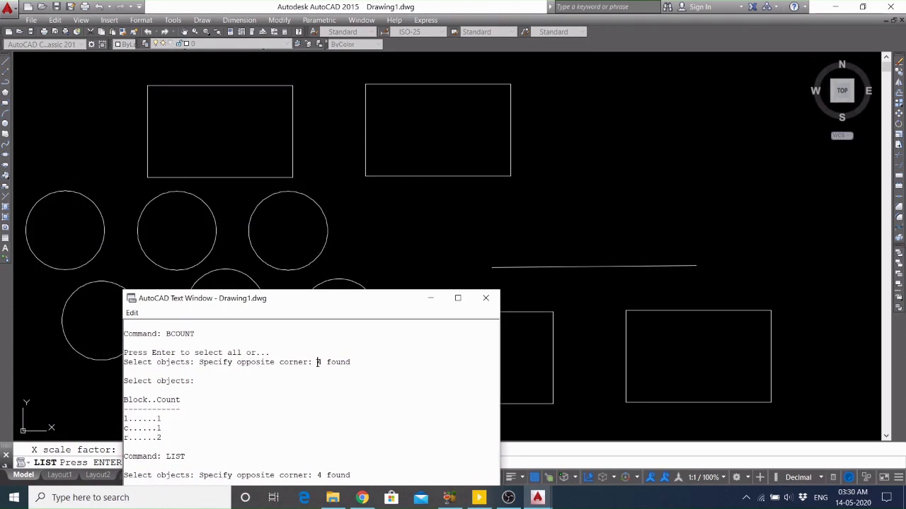
drag(317, 363, 351, 360)
drag(350, 305, 260, 415)
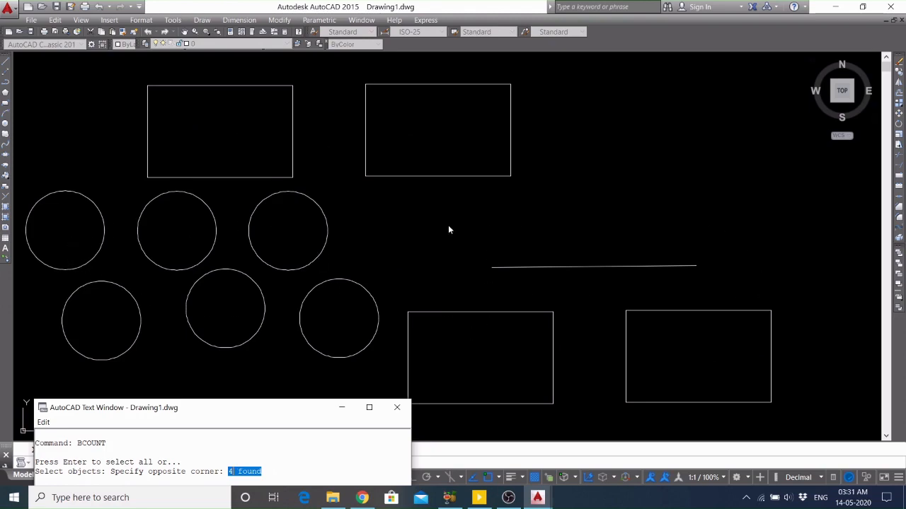
drag(257, 410, 578, 136)
scroll(544, 246, up, 2)
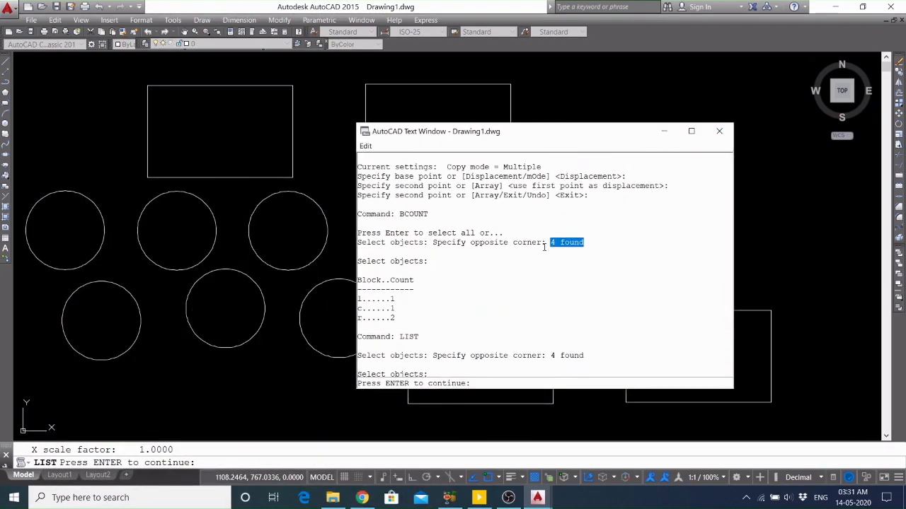
scroll(544, 246, up, 10)
click(719, 131)
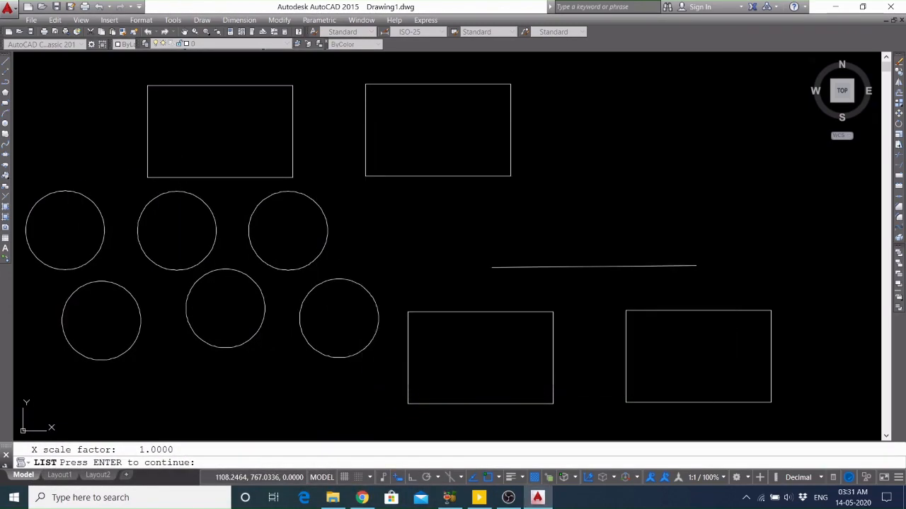